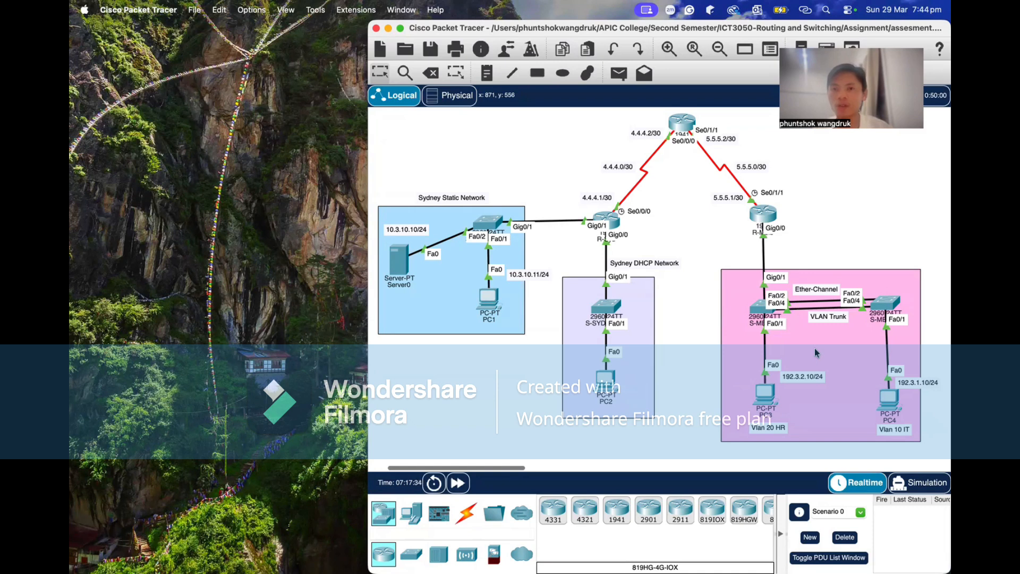
Examine the topology's Sydney static and DHCP networks, the serial links between routers, and the Melbourne VLAN network.
scroll(783, 328, "down", 2)
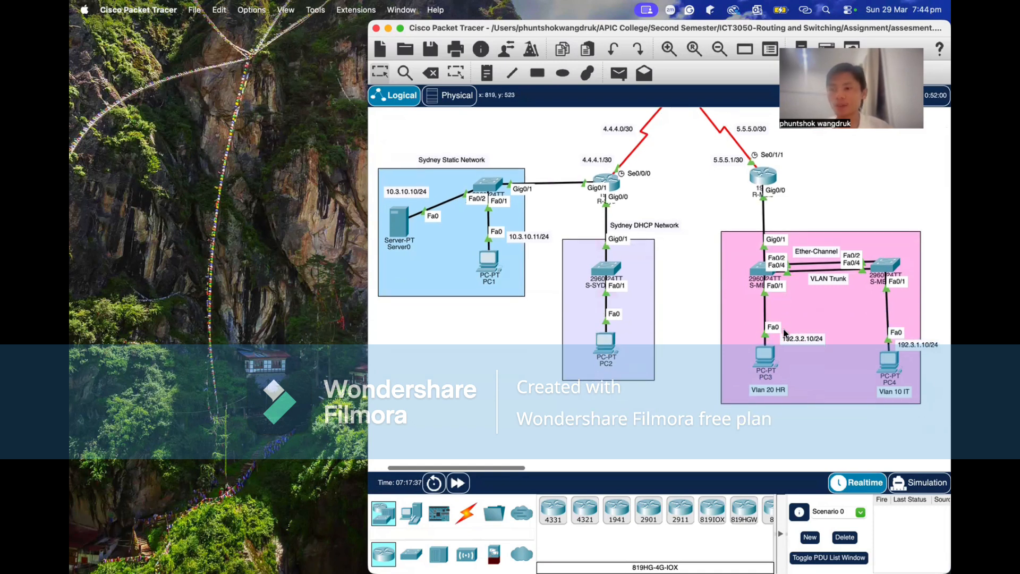
scroll(784, 332, "up", 1)
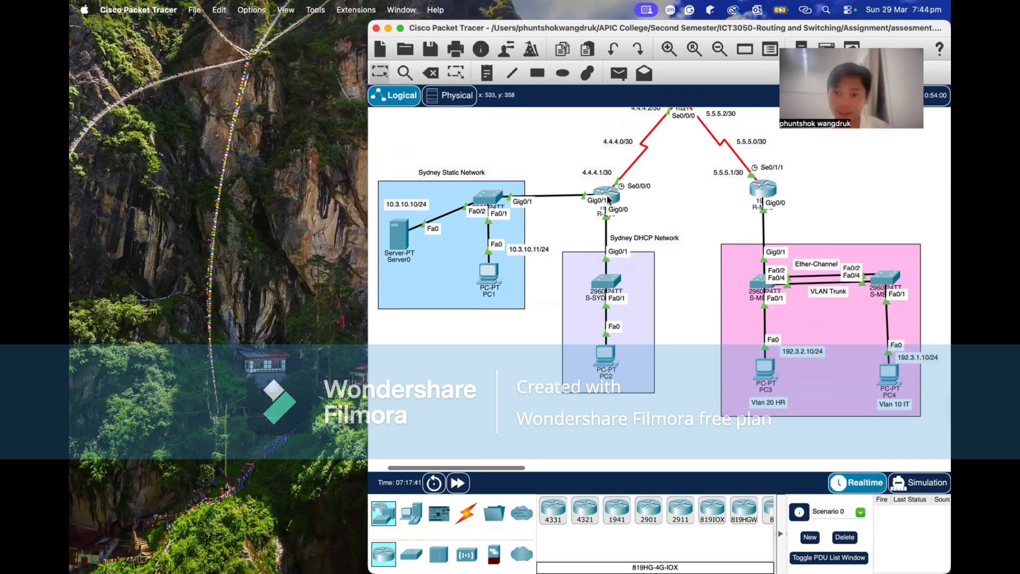
scroll(645, 258, "down", 3)
scroll(645, 259, "up", 2)
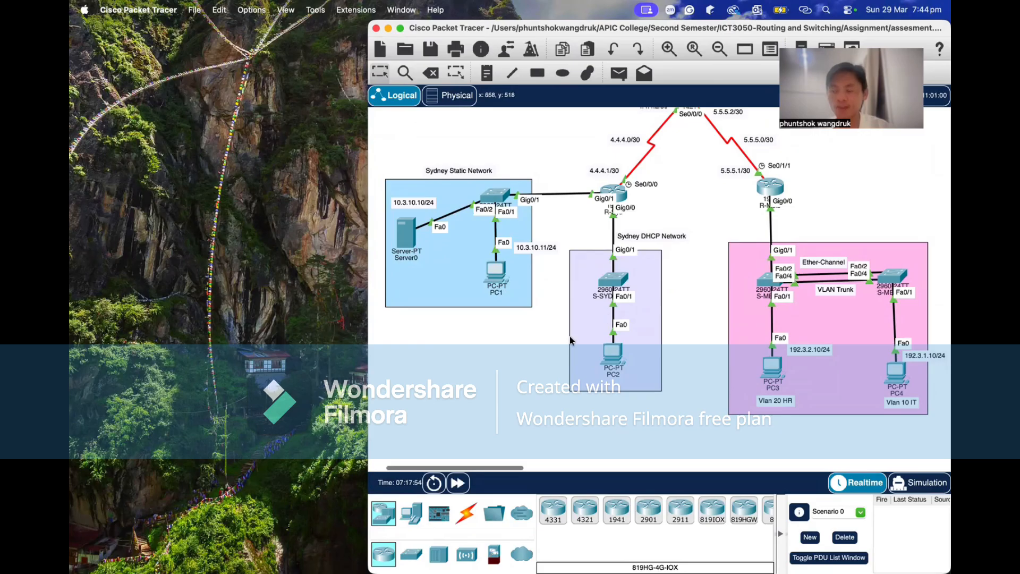
scroll(571, 340, "down", 1)
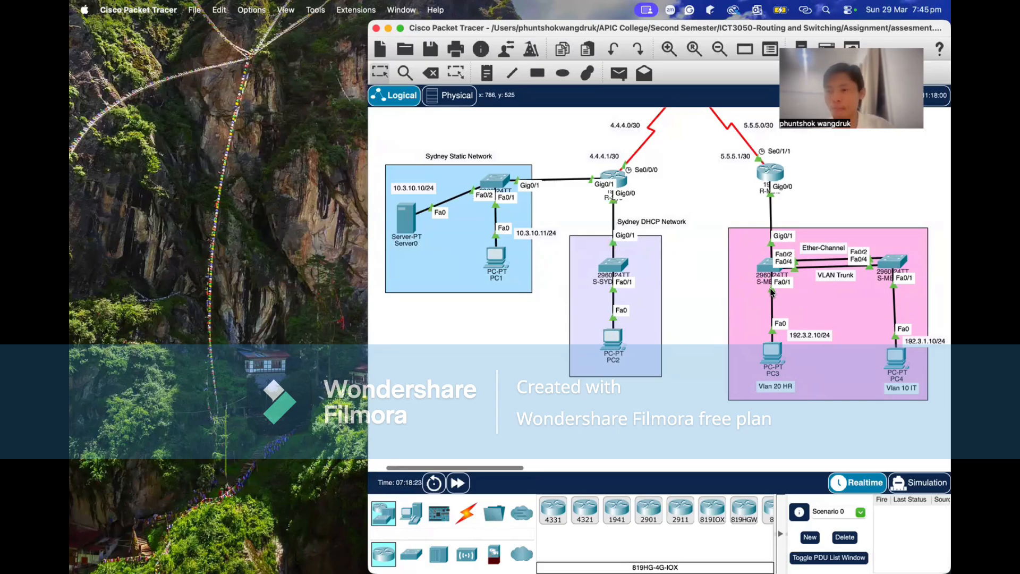
scroll(618, 181, "up", 5)
scroll(618, 177, "down", 1)
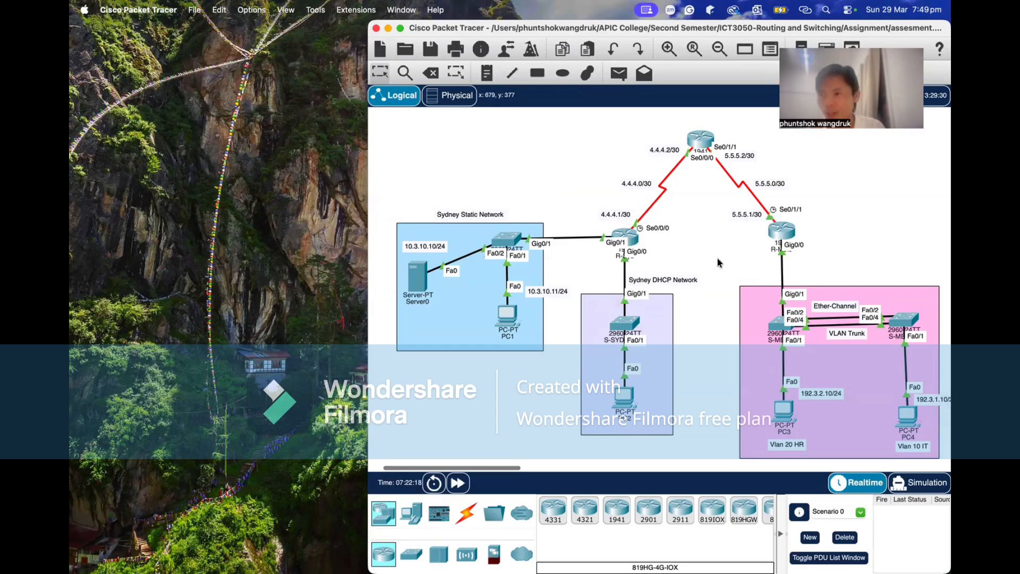
Open the R-Syd router's command line, log in with the console password, and enter privileged mode using enable and its password.
left_click(629, 241)
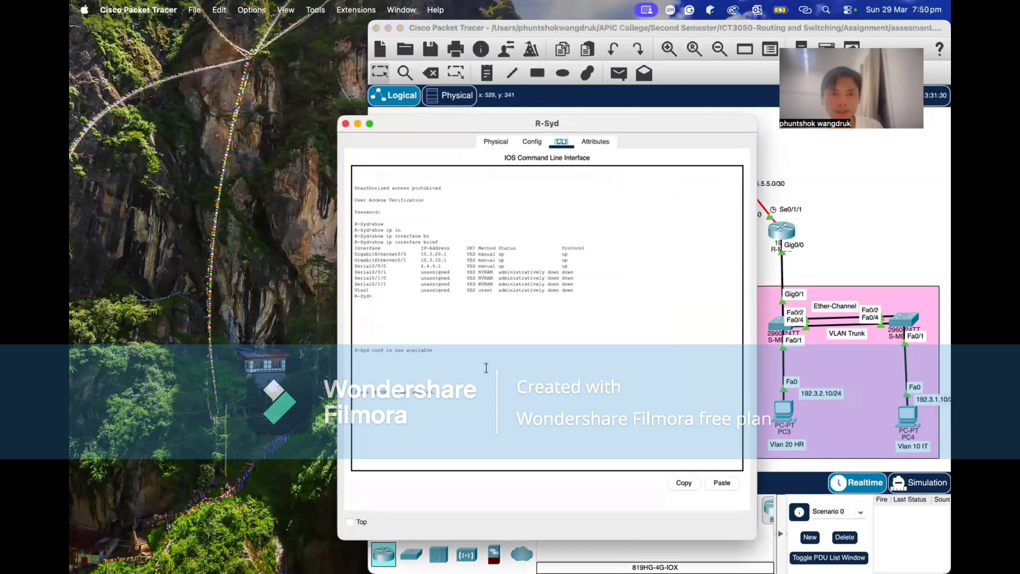
key("Return")
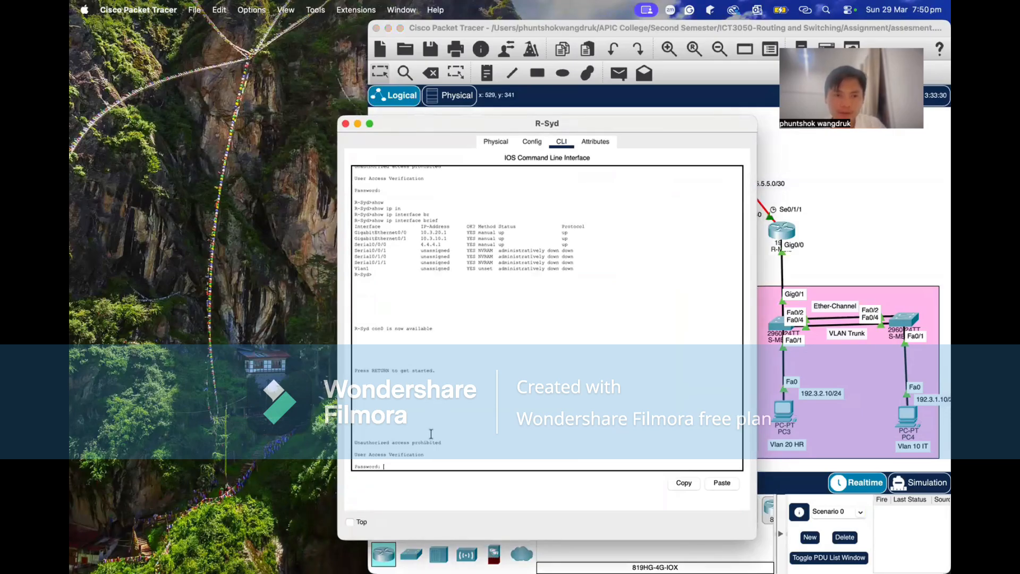
key("Return")
type("enab")
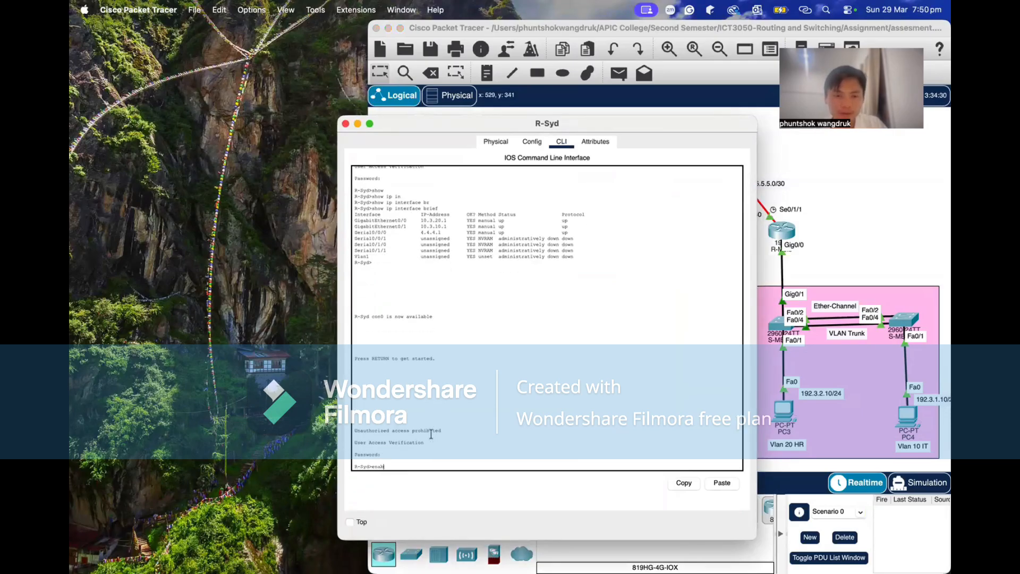
type("le")
key("Return")
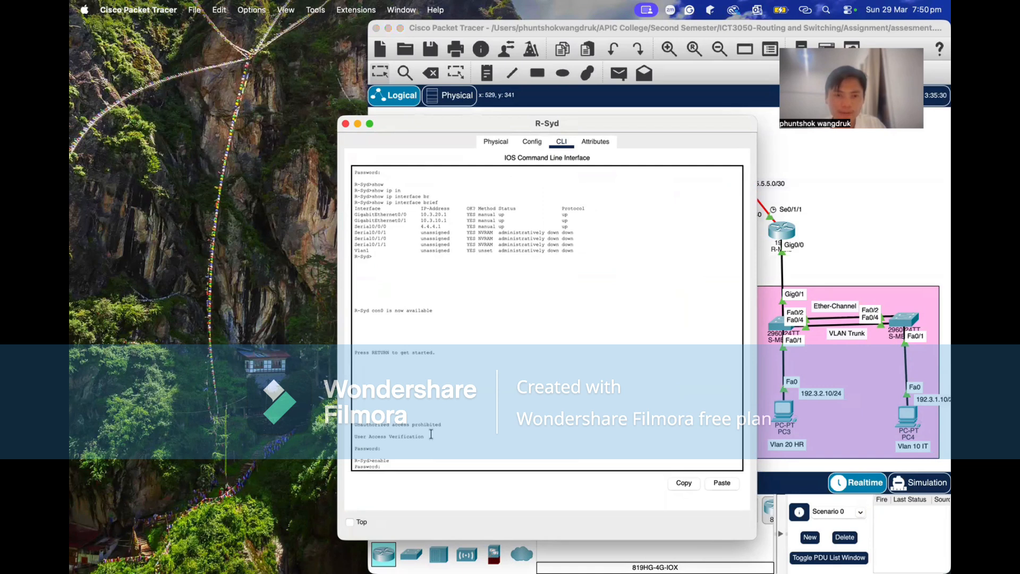
key("Return")
Run show ip interface brief on R-Syd to list its interface addresses and status.
type("sh")
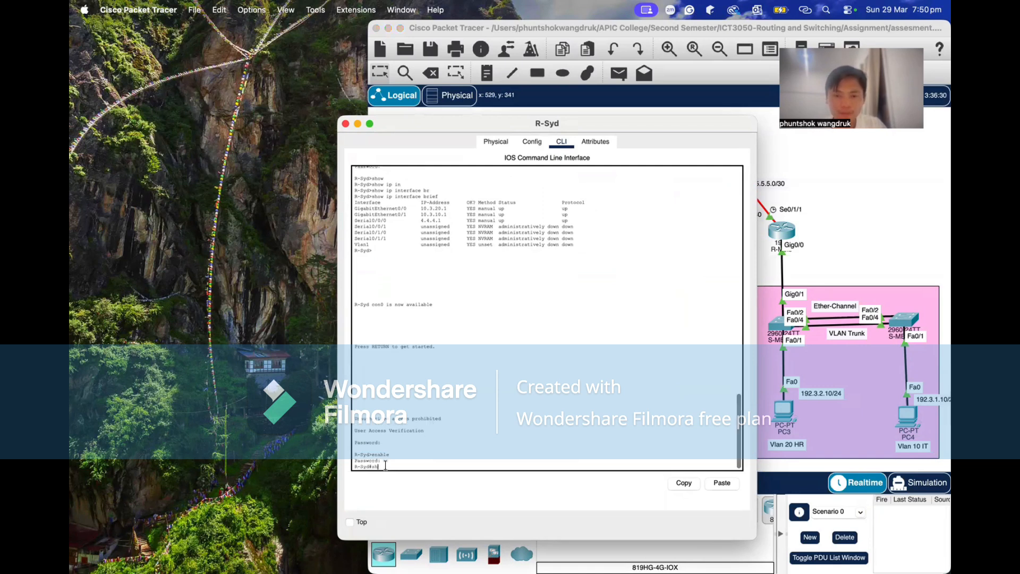
type("ow")
key("Tab")
type("ip in")
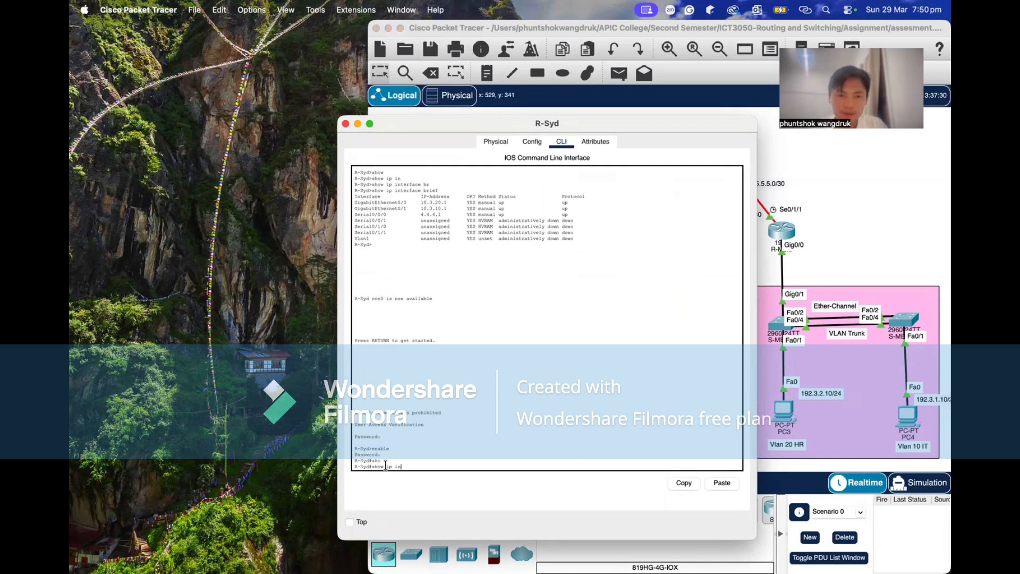
key("Tab")
type("br")
key("Tab")
key("Return")
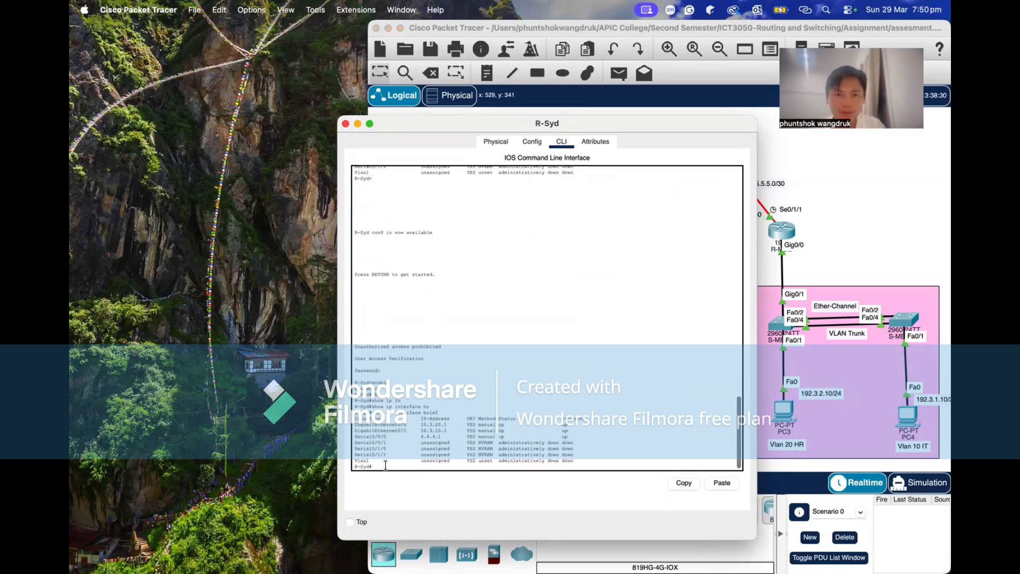
Review the GigabitEthernet0/1 and GigabitEthernet0/0 entries in R-Syd's interface list, keeping the topology in view, and close the router window.
left_click_drag(419, 118, 255, 122)
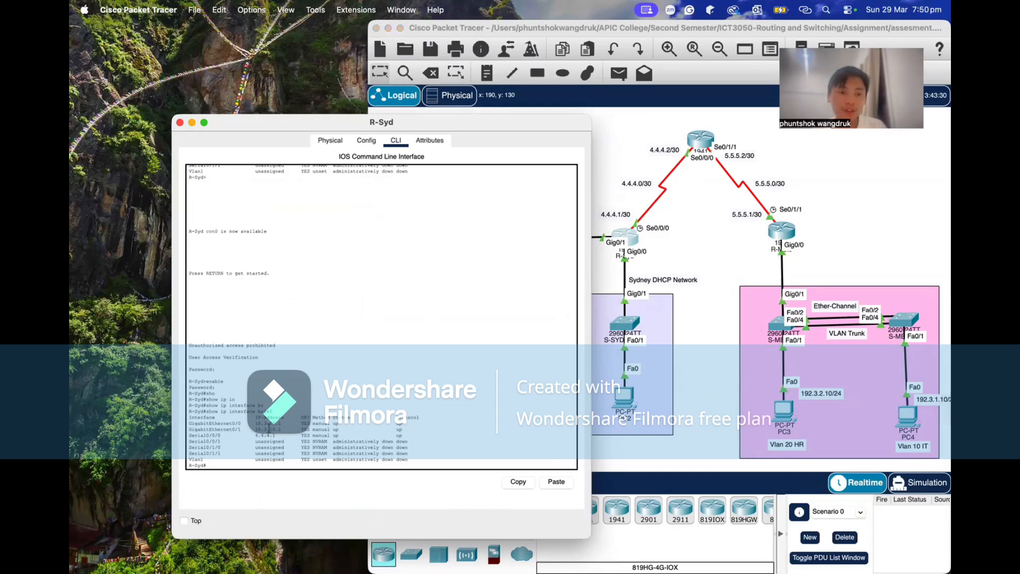
triple_click(269, 428)
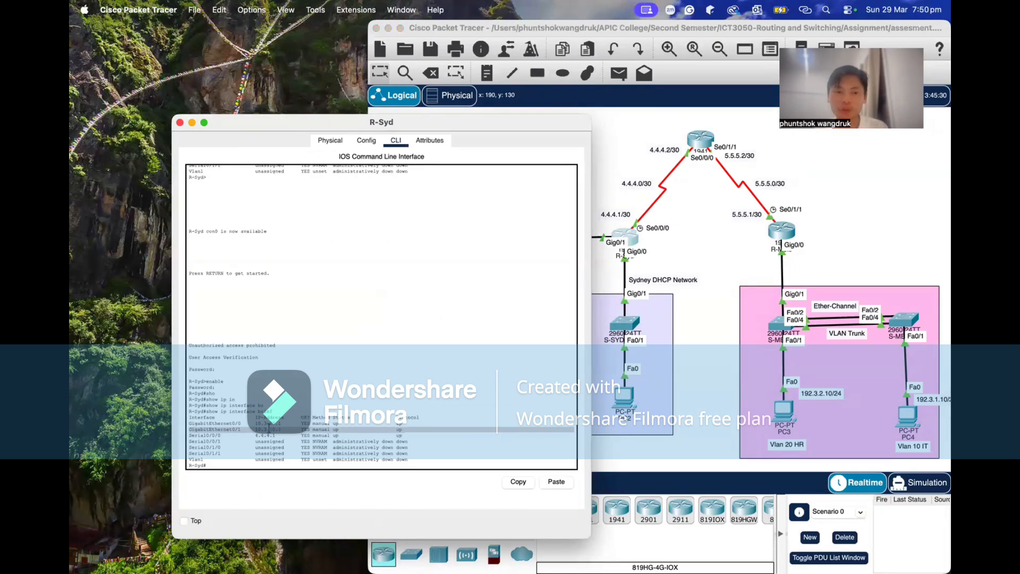
triple_click(271, 423)
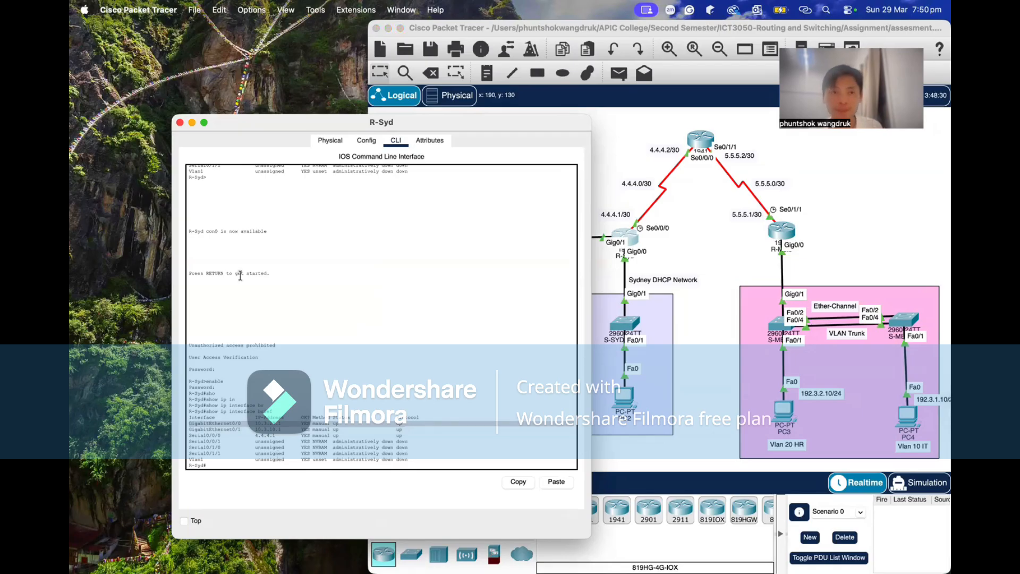
left_click(180, 123)
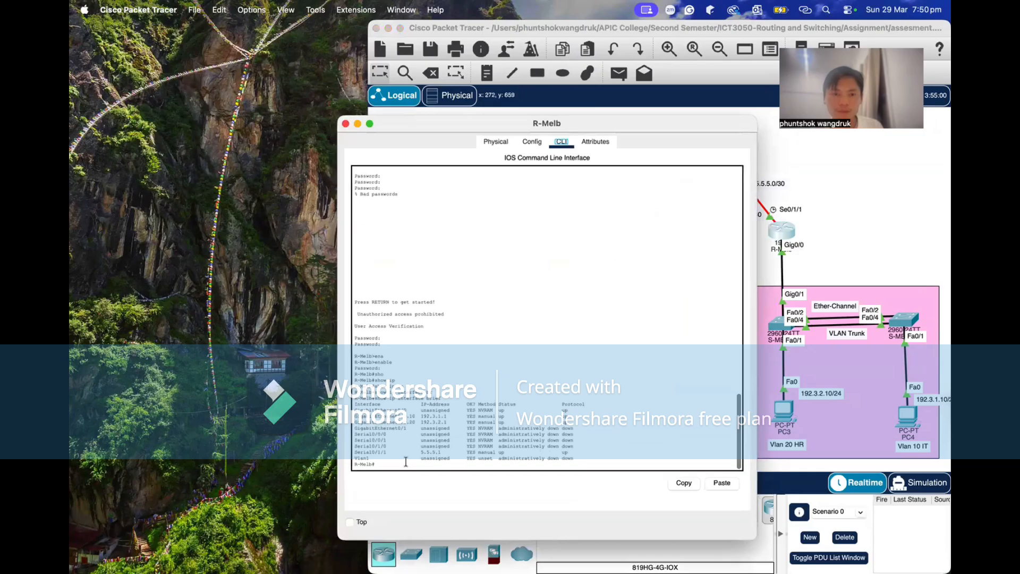
Review the VLAN 10 and VLAN 20 subinterface entries in R-Melb's interface list and close the router window.
left_click(406, 462)
left_click_drag(354, 416, 459, 422)
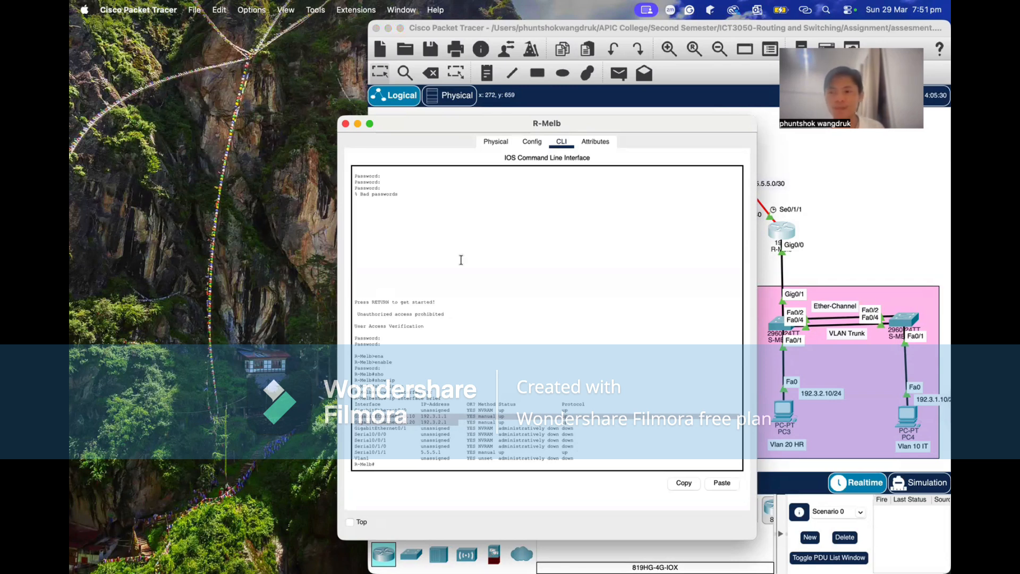
left_click(345, 124)
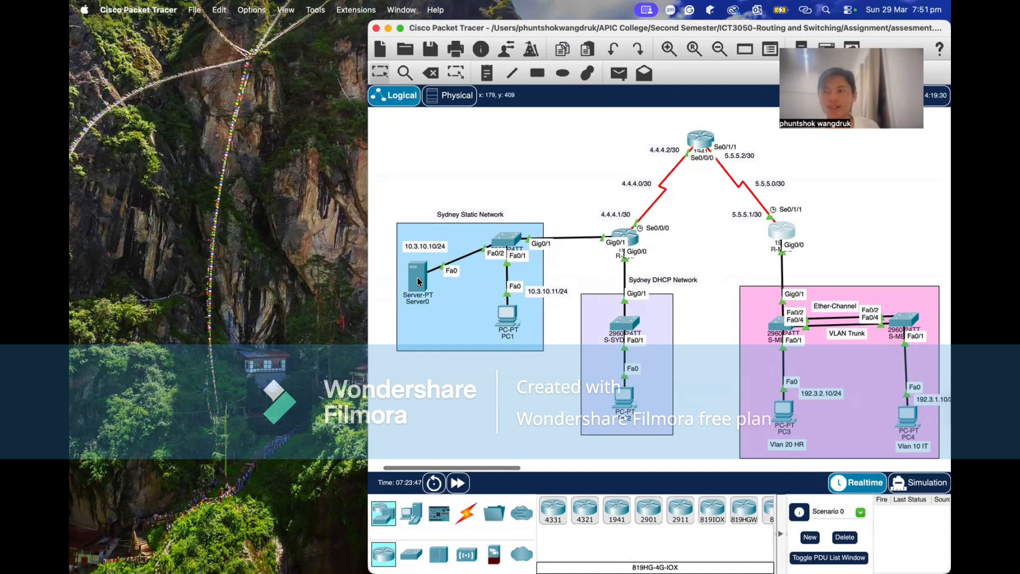
Inspect the address details of Server0 and PC2, and look over the Melbourne VLAN network in the topology.
mouse_move(418, 281)
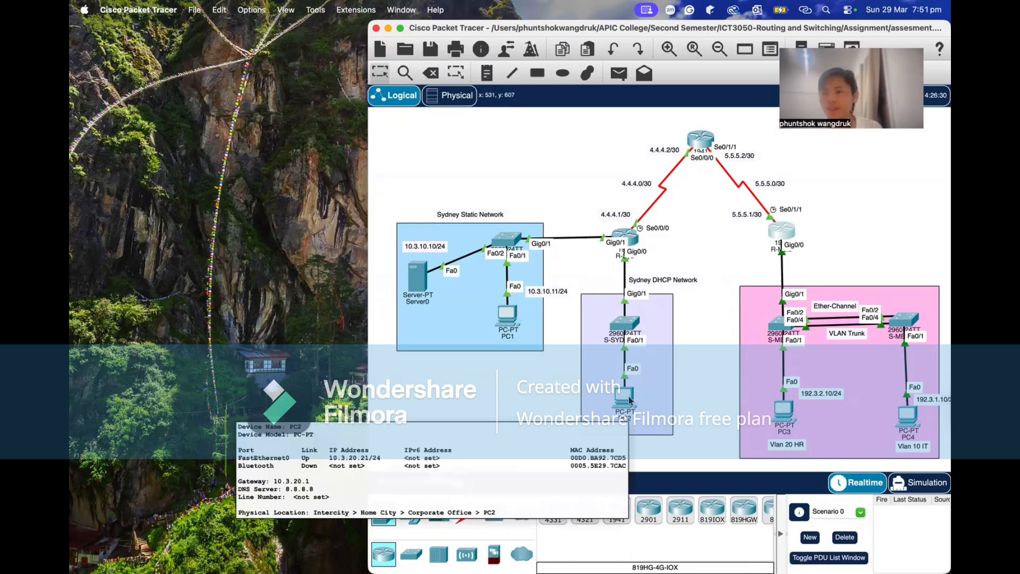
scroll(728, 334, "right", 3)
scroll(728, 334, "down", 1)
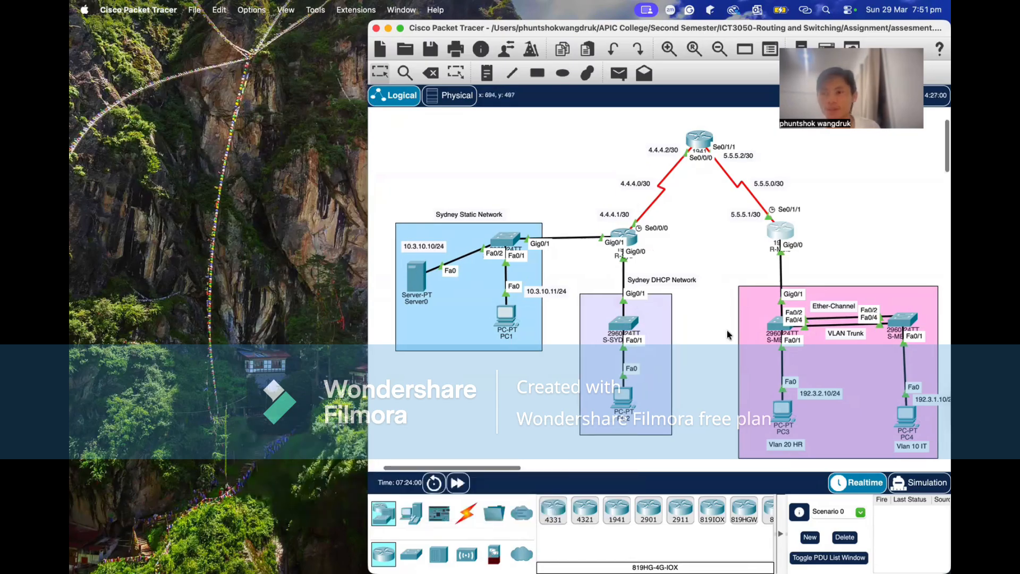
scroll(727, 333, "down", 1)
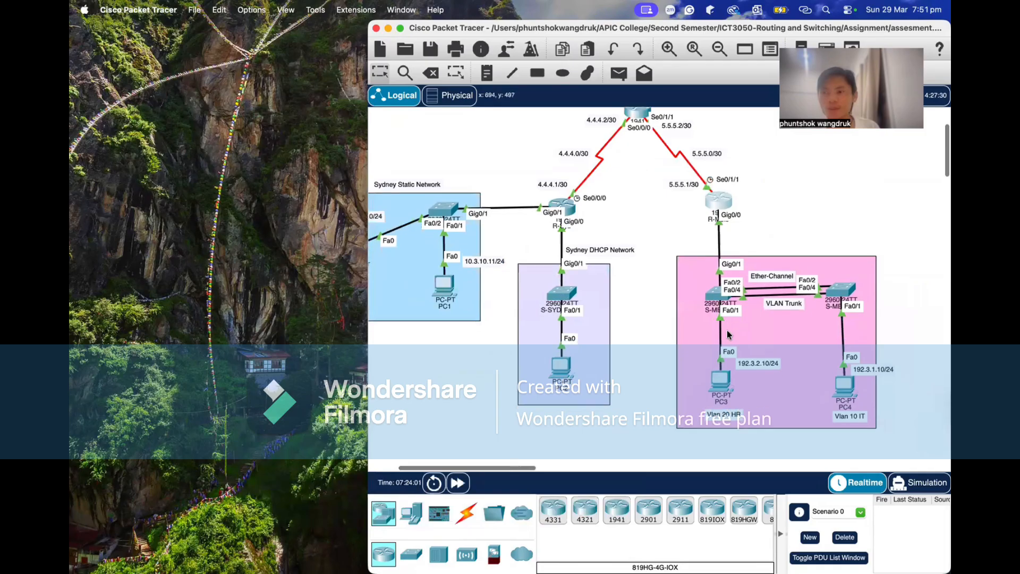
scroll(728, 334, "left", 4)
scroll(728, 334, "up", 1)
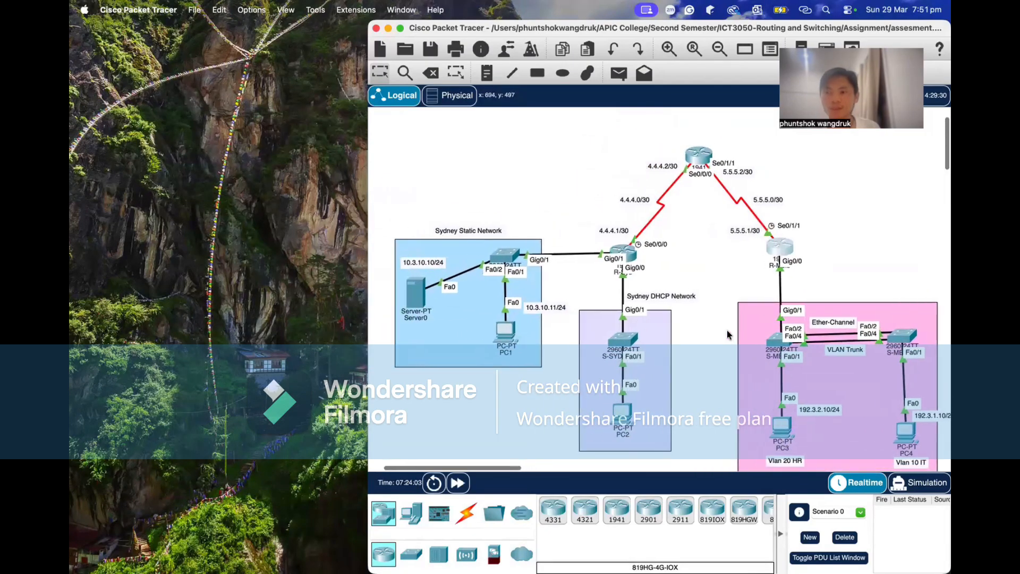
scroll(728, 334, "up", 1)
scroll(728, 333, "left", 1)
scroll(728, 333, "right", 2)
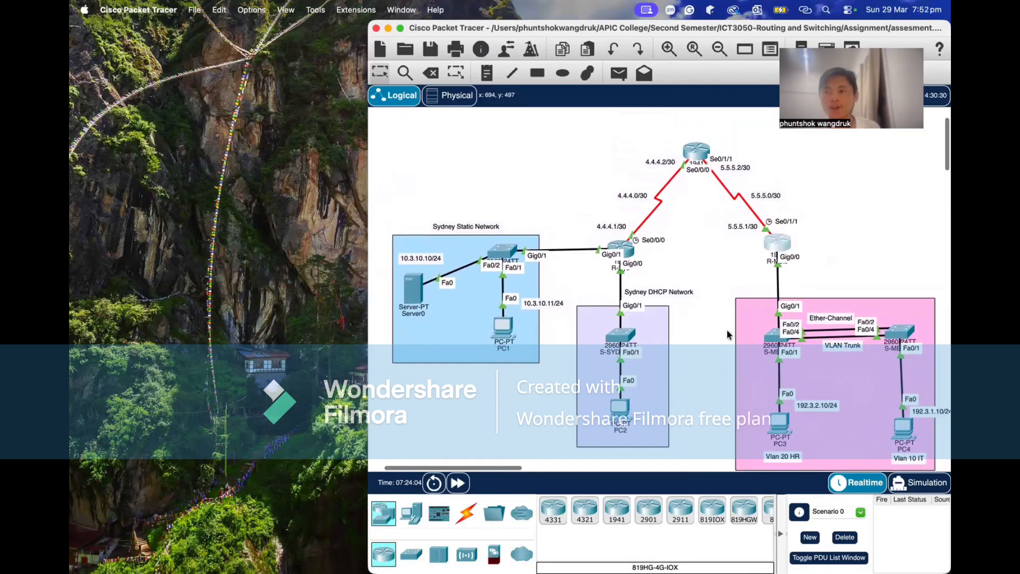
scroll(727, 334, "right", 4)
scroll(727, 334, "down", 2)
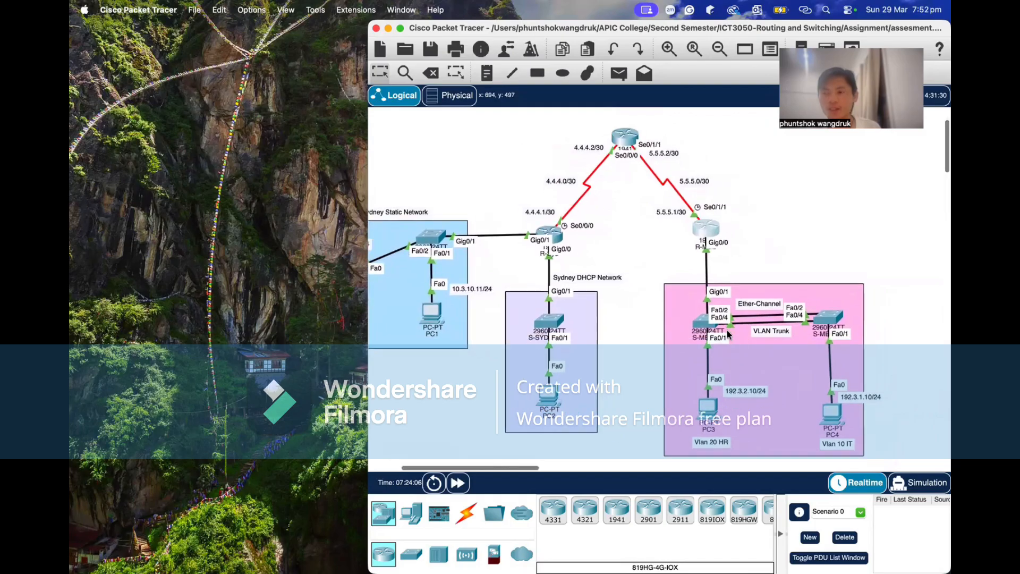
scroll(728, 333, "up", 1)
scroll(728, 334, "right", 1)
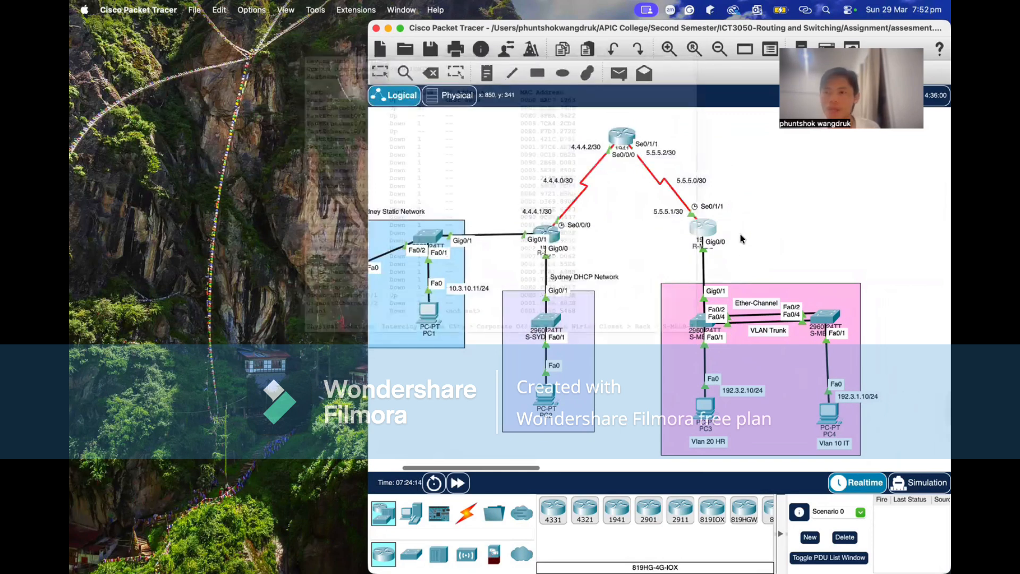
Examine the Sydney router and DHCP network, and the Ether-Channel and VLAN trunk between the Melbourne switches.
scroll(658, 291, "left", 5)
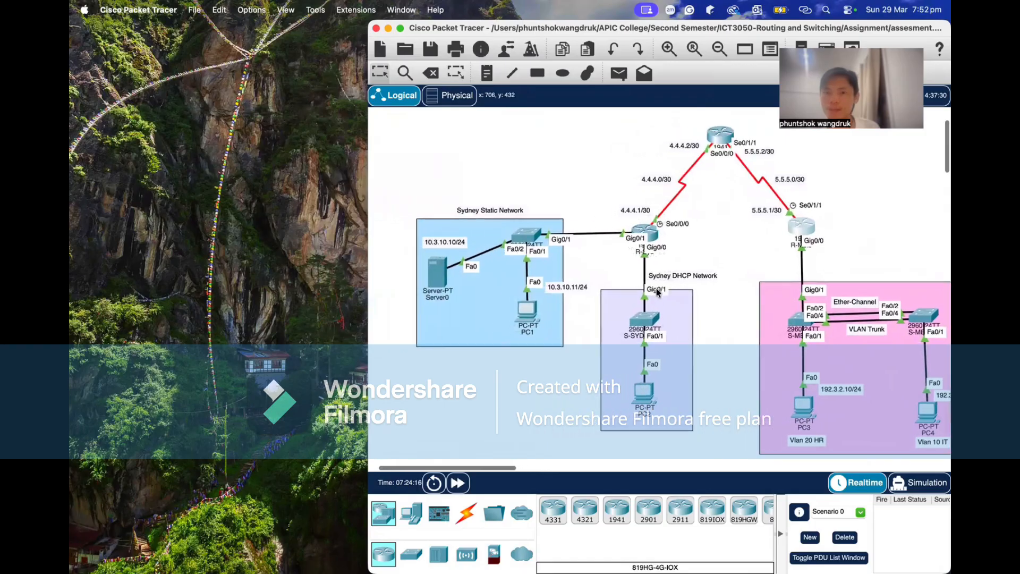
scroll(658, 292, "up", 2)
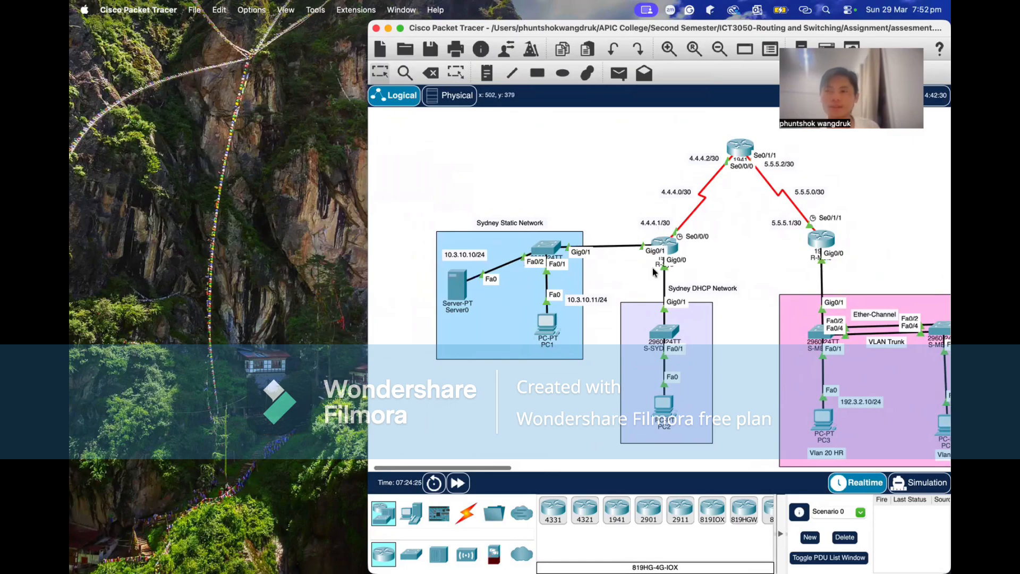
scroll(607, 203, "down", 2)
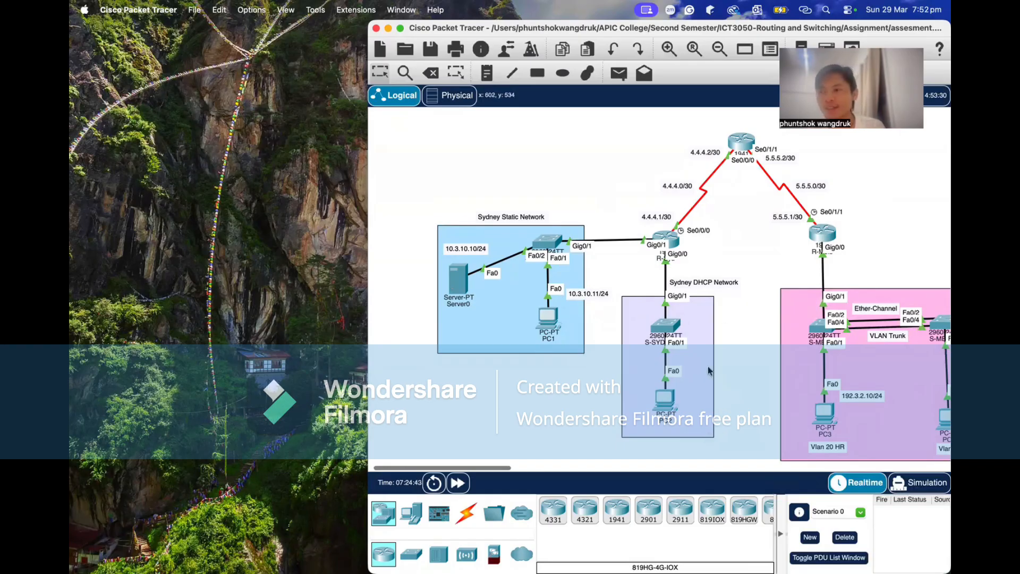
scroll(704, 373, "right", 5)
scroll(705, 374, "down", 1)
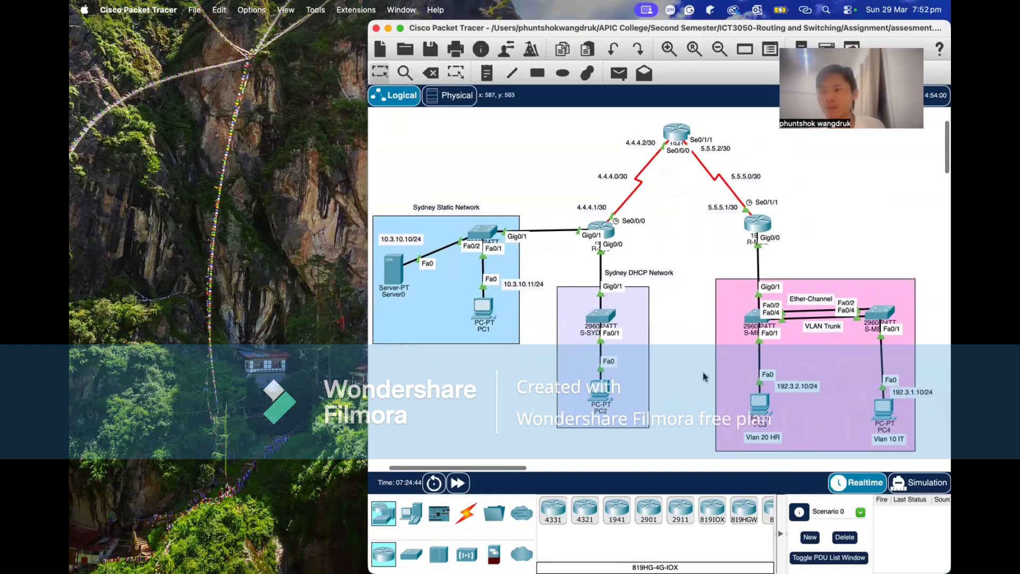
scroll(703, 372, "up", 1)
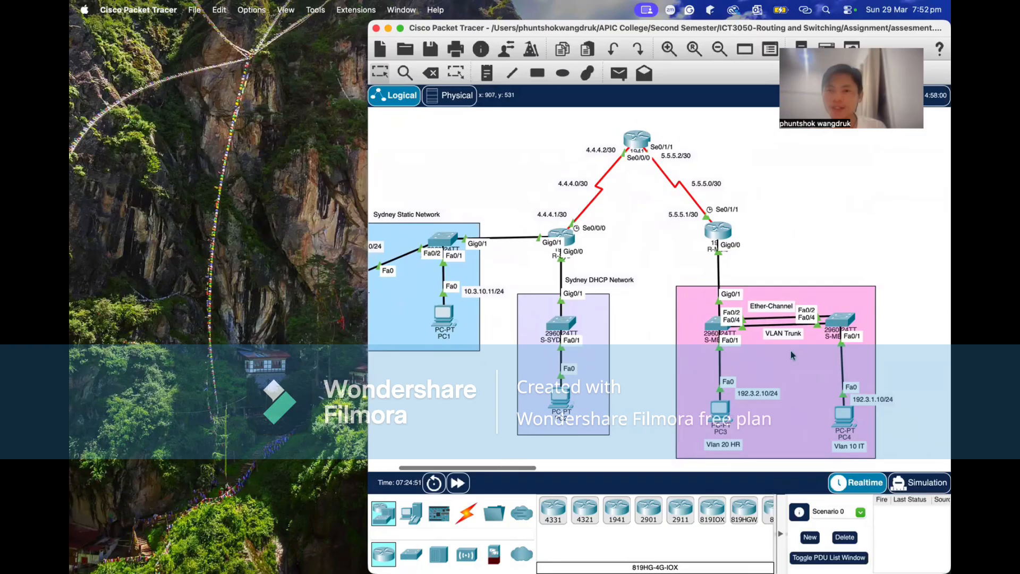
scroll(802, 378, "down", 3)
scroll(801, 377, "left", 3)
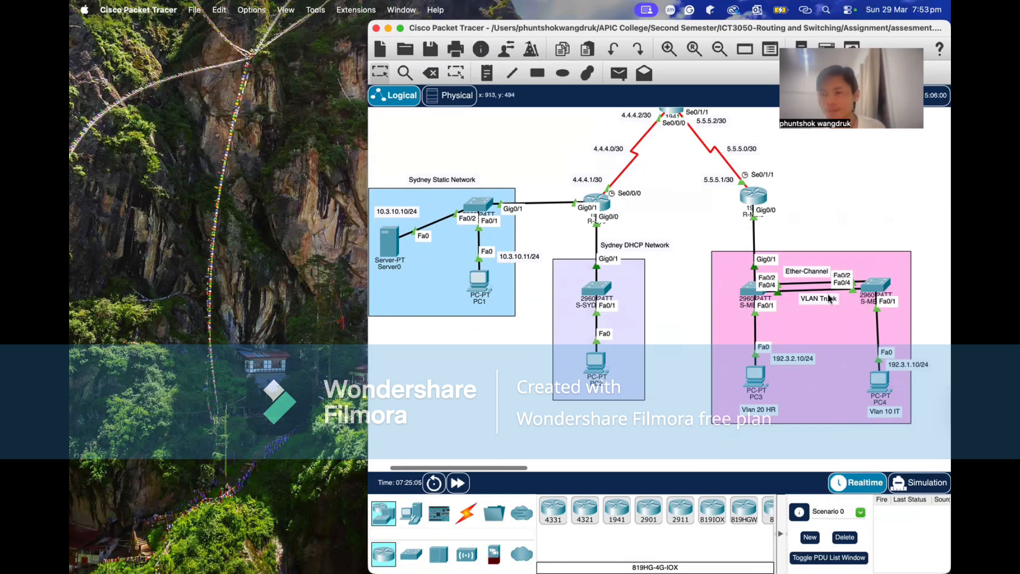
Log in to S-MELB-1's command line with the console password, enter privileged mode with the enable password, and close the switch window.
left_click(736, 287)
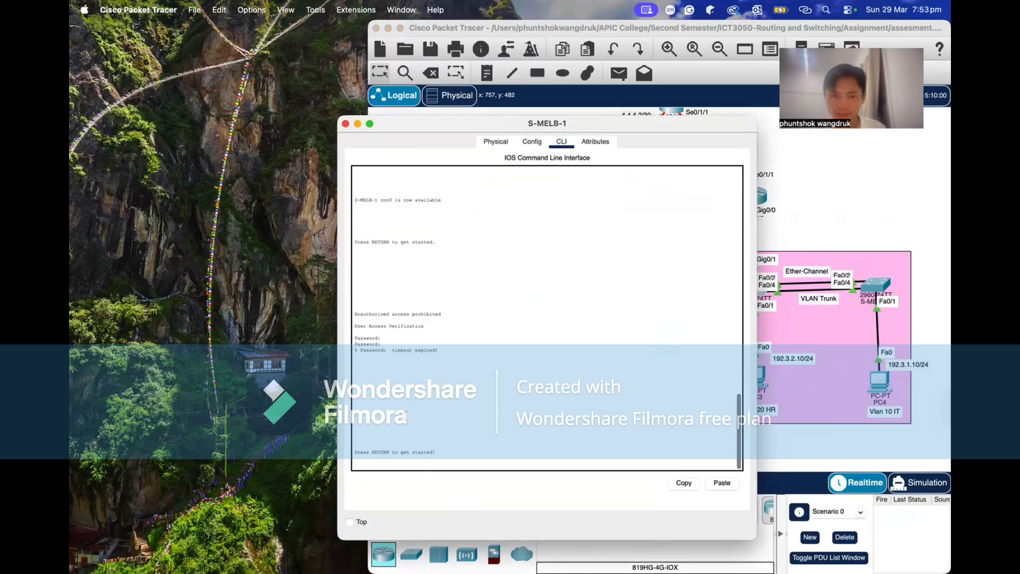
key("Return")
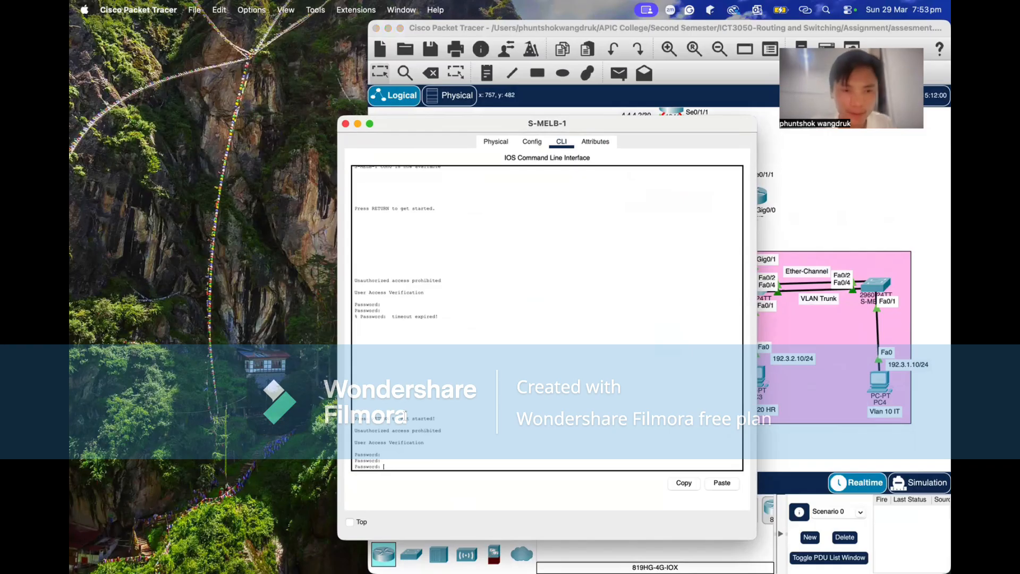
key("Return")
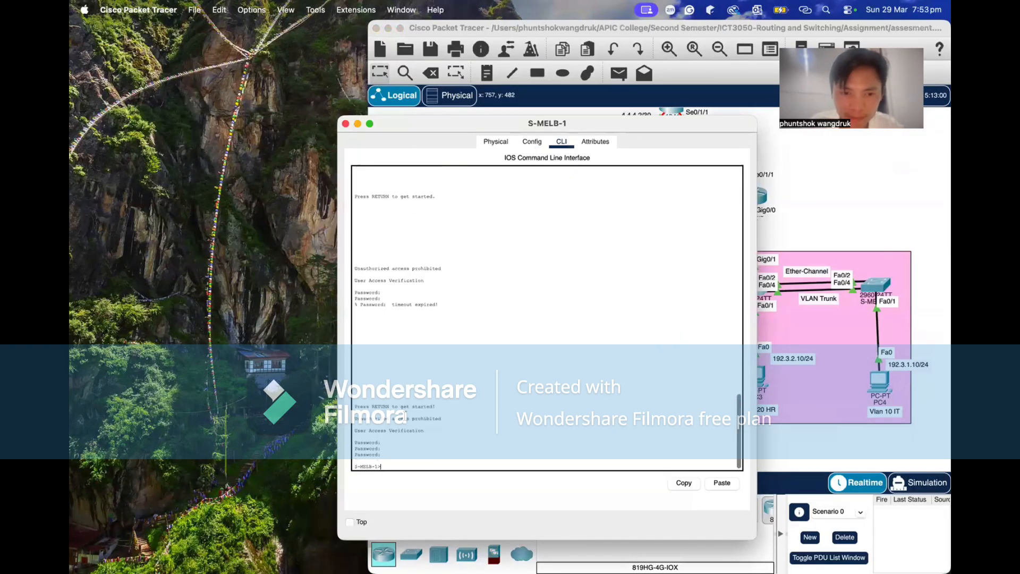
type("enabl")
key("Tab")
key("Return")
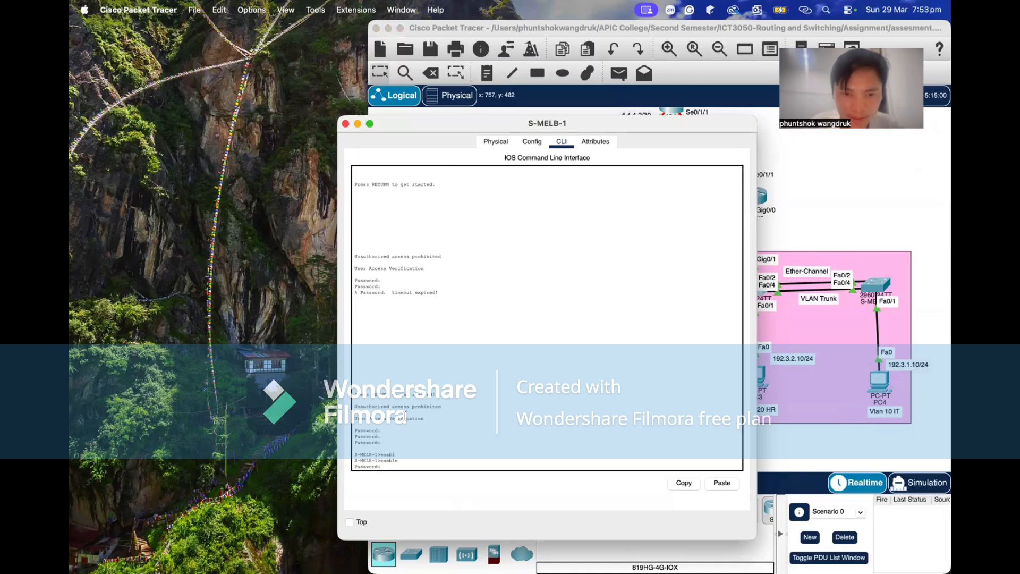
key("Return")
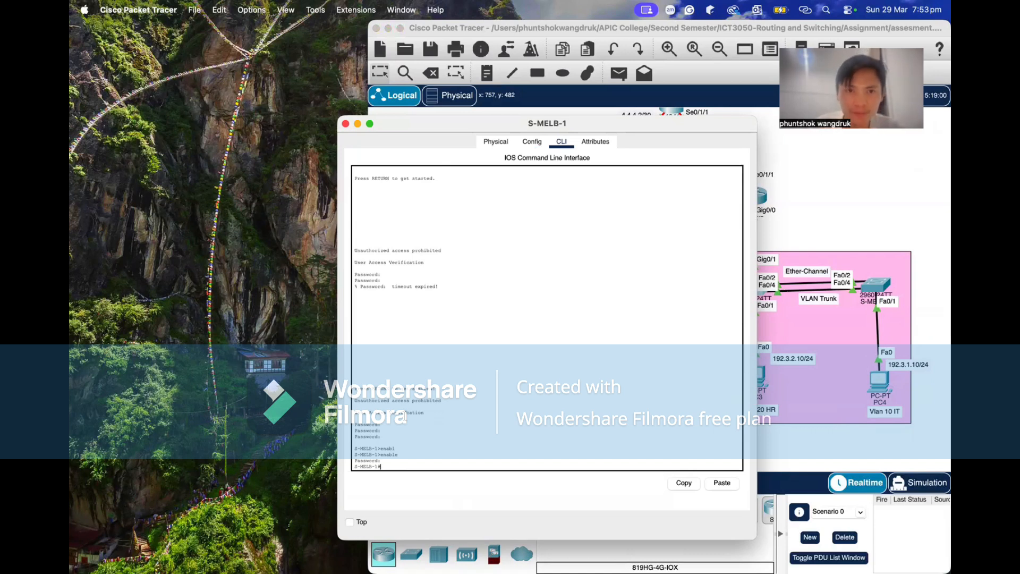
left_click(346, 124)
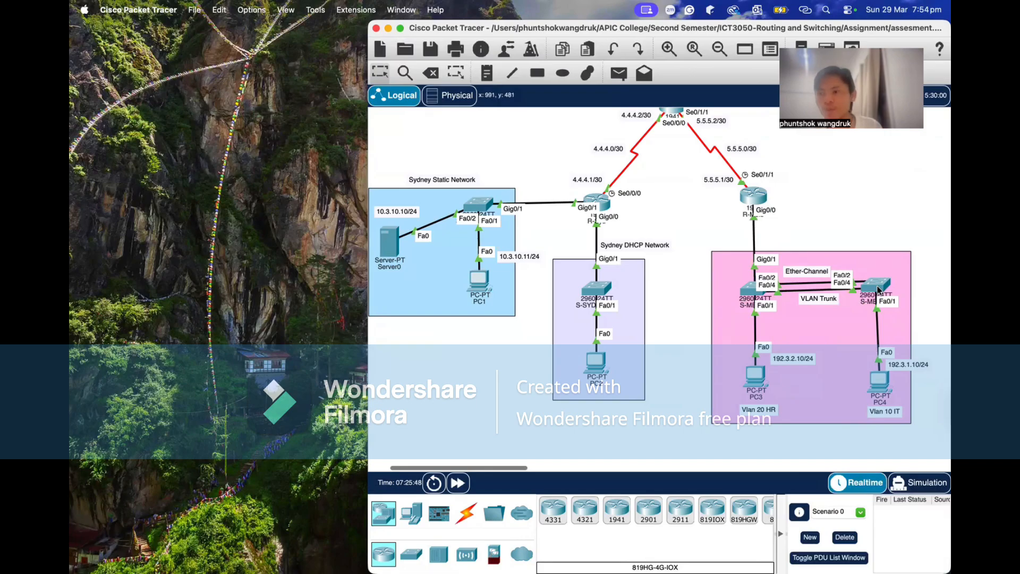
Reopen S-MELB-1's command line and run show vlan brief, moving the window clear of the Melbourne topology to review the VLANs.
left_click(739, 308)
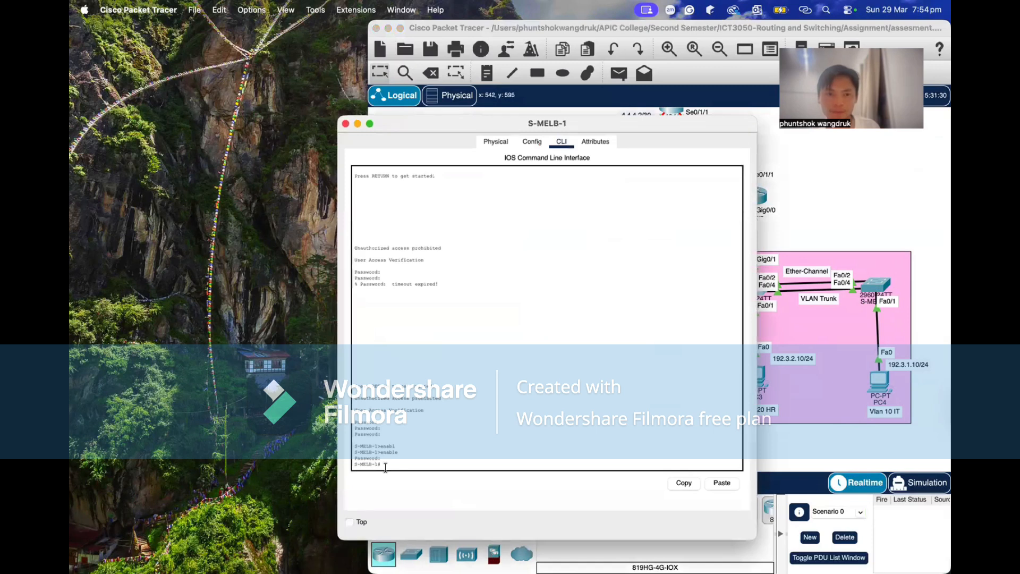
type("sh")
key("Tab")
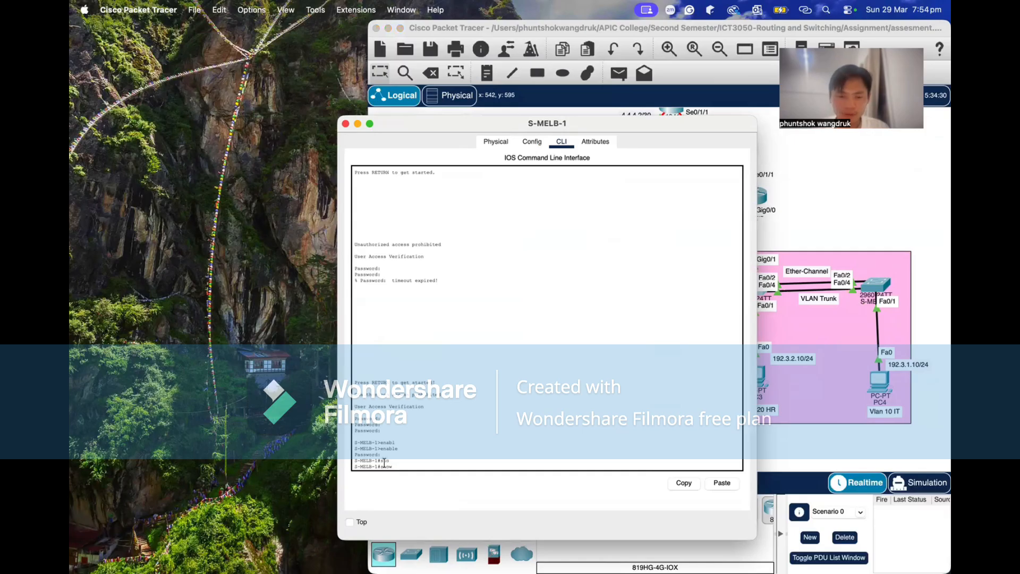
type("vl")
key("Tab")
type("br")
key("Tab")
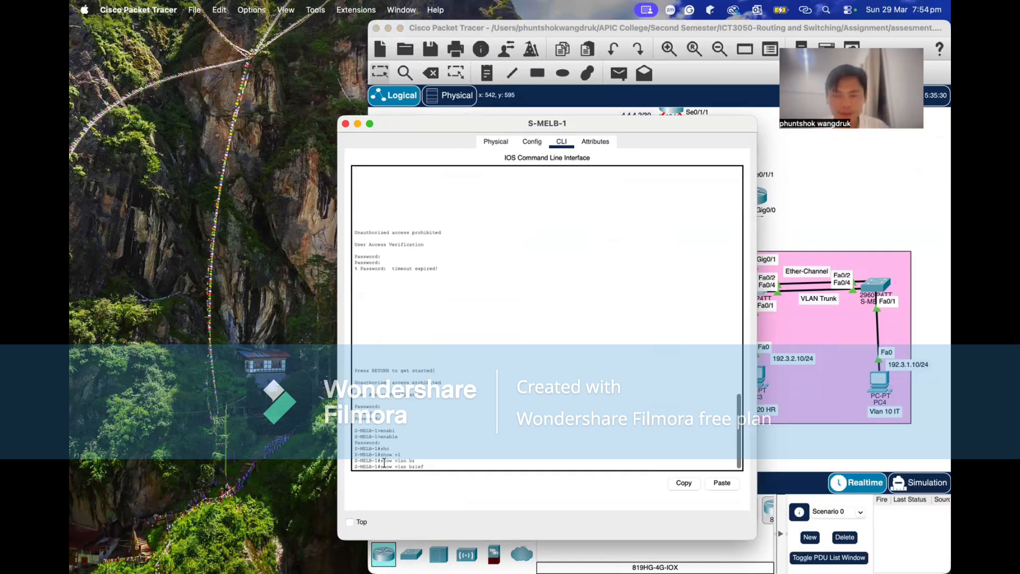
key("Return")
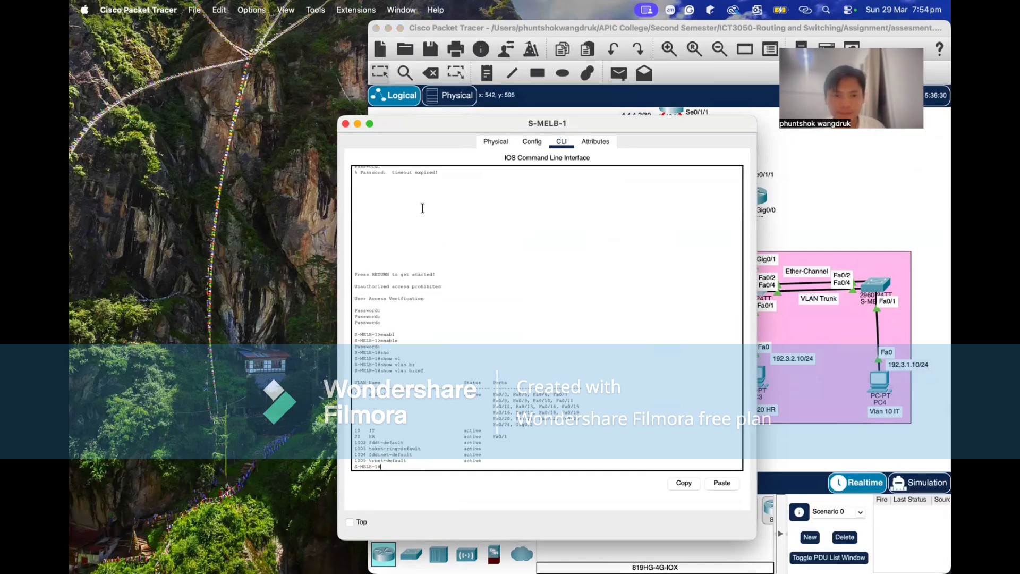
left_click_drag(423, 125, 284, 82)
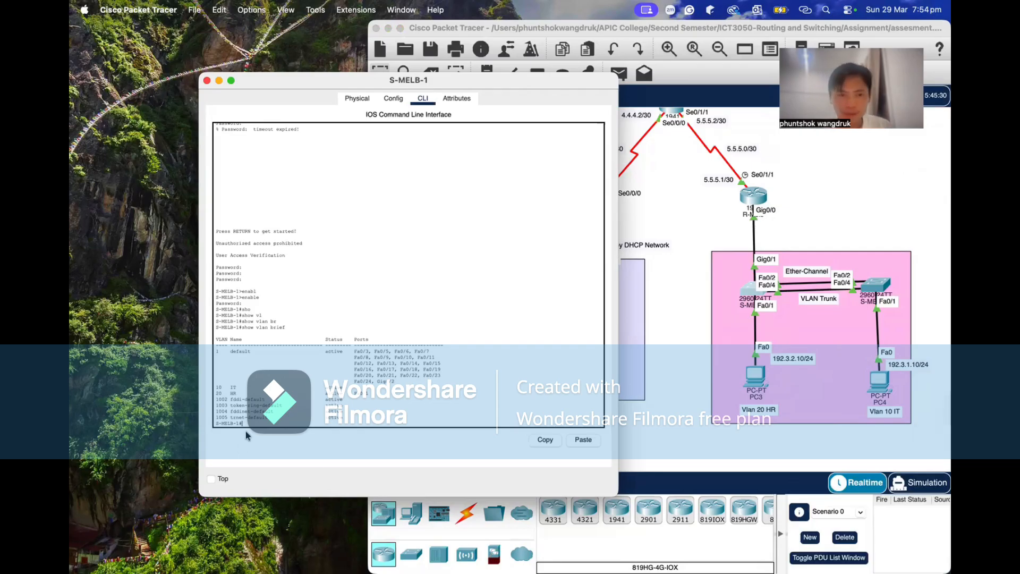
scroll(272, 393, "down", 1)
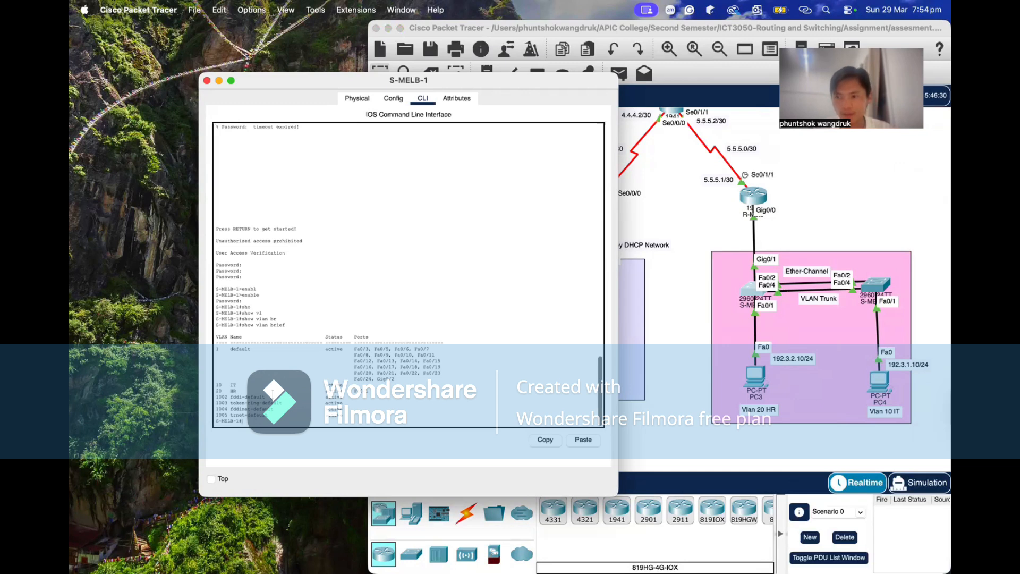
Run show interfaces trunk on S-MELB-1 and review the trunk ports and their allowed VLANs.
scroll(272, 397, "down", 1)
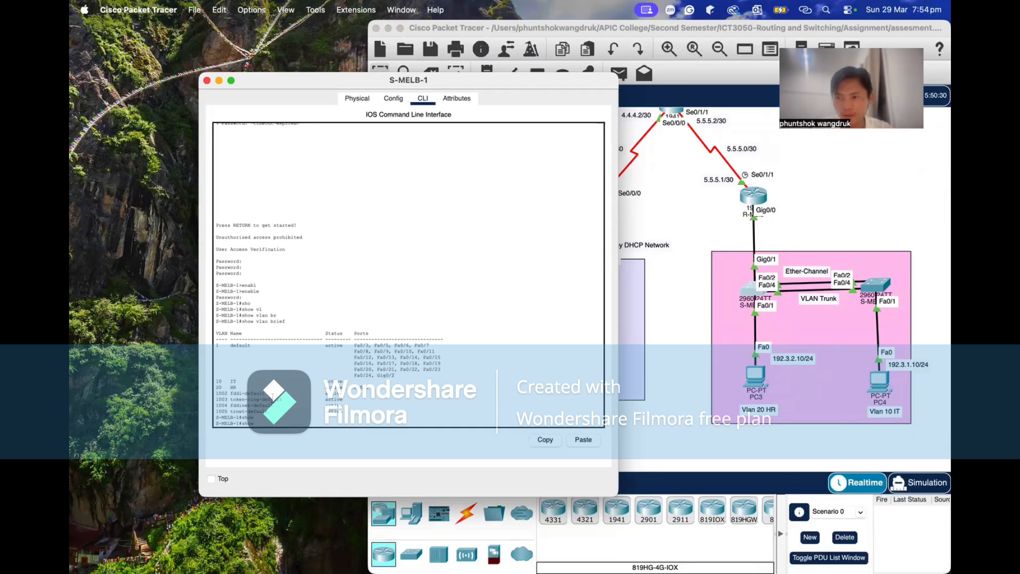
key("Tab")
type("tr")
key("Tab")
key("Return")
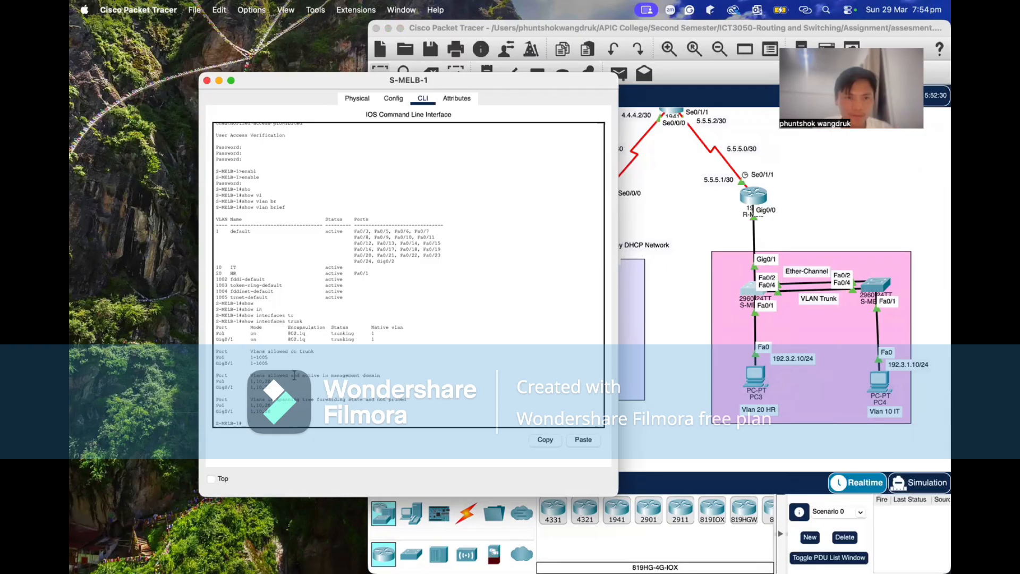
scroll(295, 376, "down", 1)
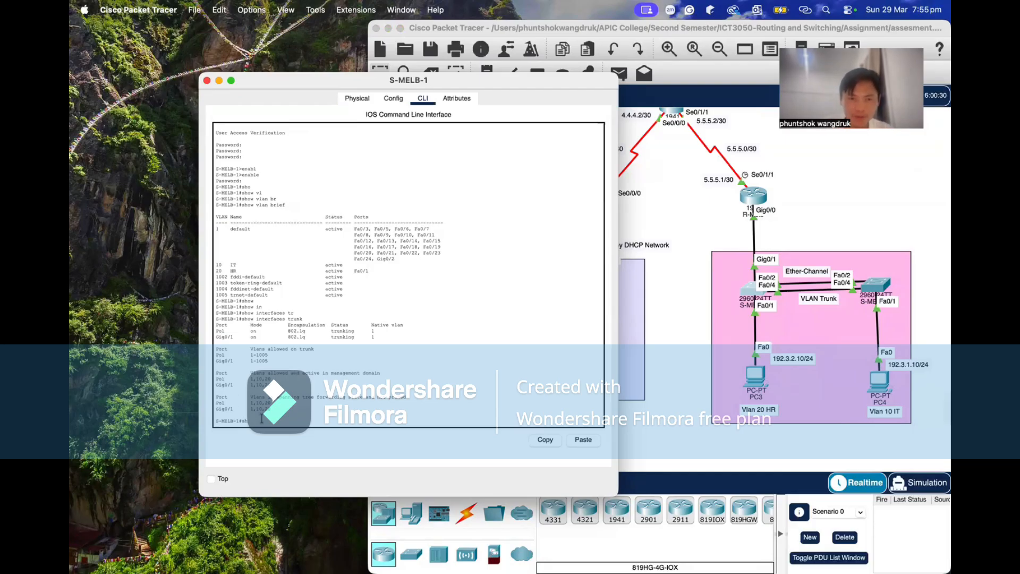
Repeat show interfaces trunk on S-MELB-1, highlight the Gig0/1 trunk entry, and return to a fresh prompt.
type("ow i")
key("Tab")
type("in")
key("Tab")
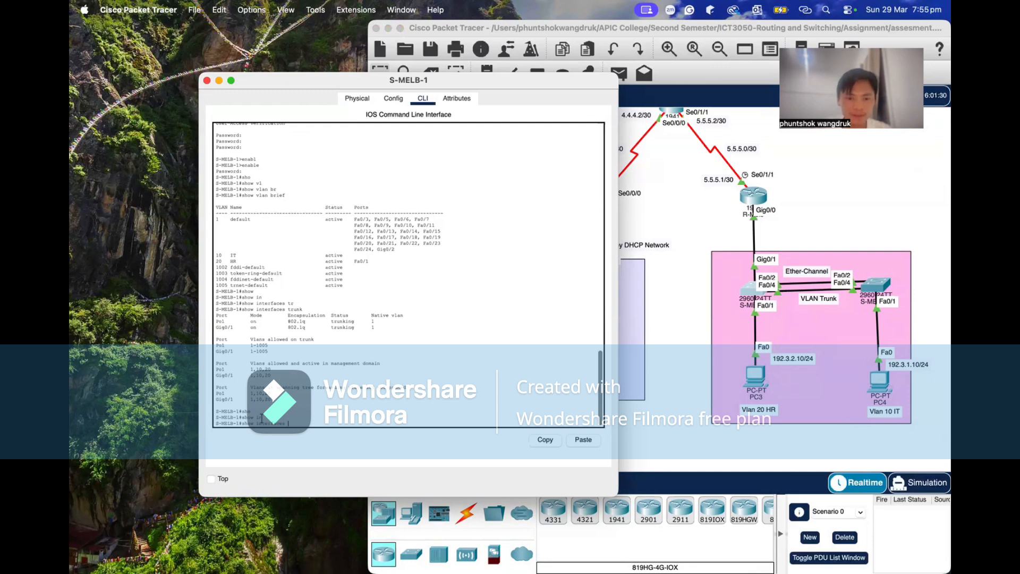
type("tr")
key("Tab")
key("Return")
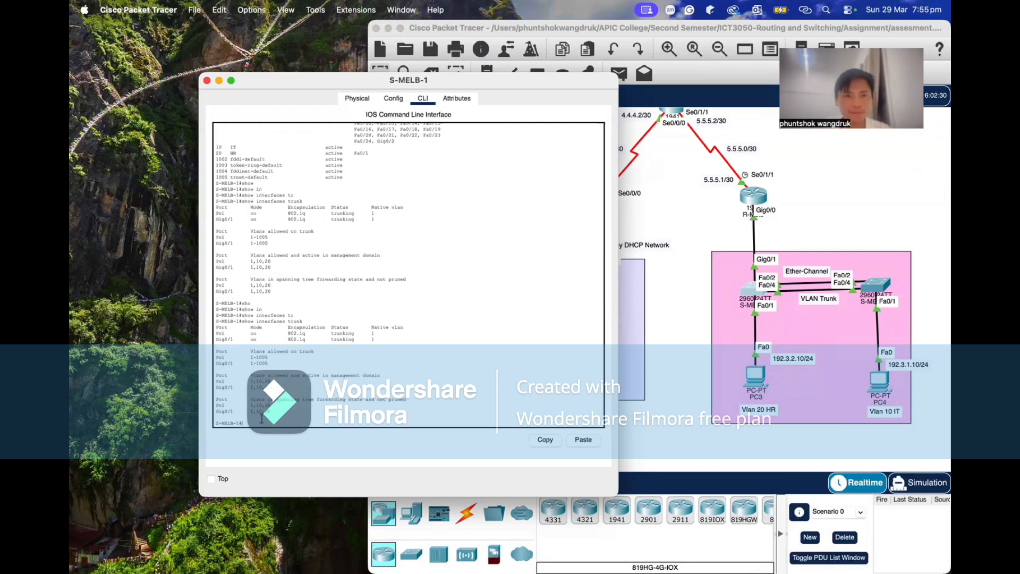
left_click_drag(217, 339, 379, 339)
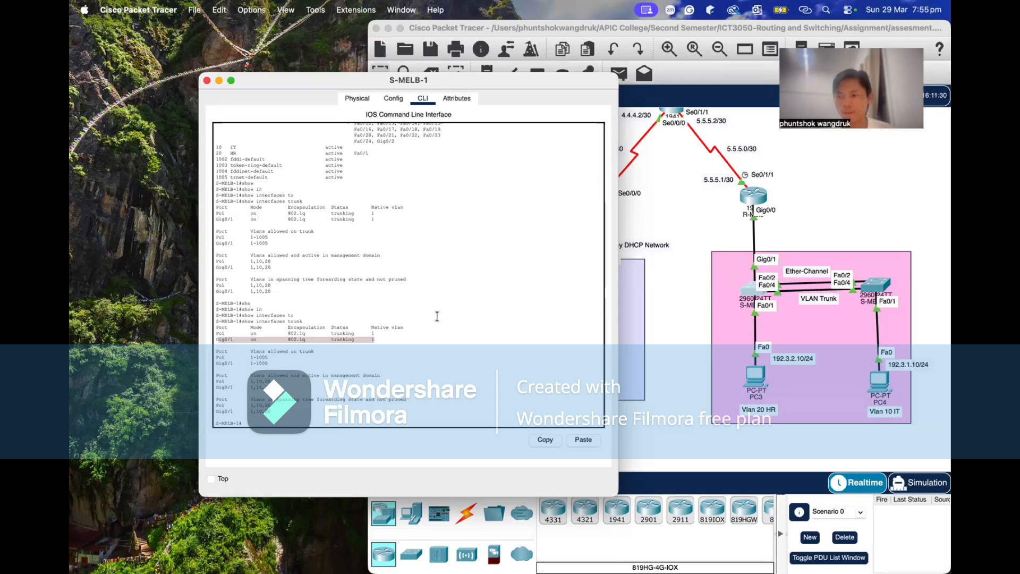
scroll(383, 313, "down", 1)
left_click(264, 417)
key("Return")
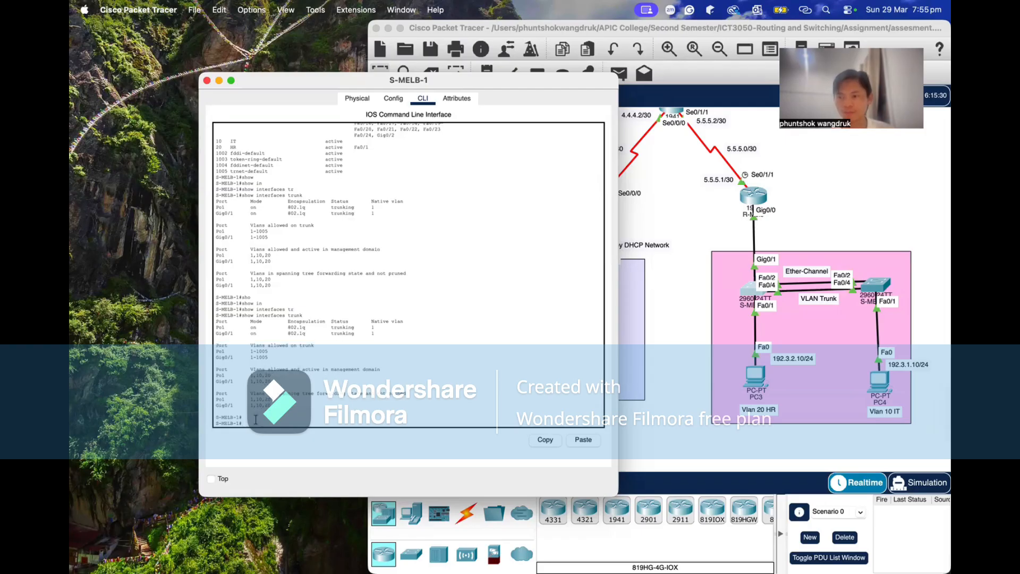
Run show etherchannel summary on S-MELB-1 to review the port-channel group.
type("sh")
key("Tab")
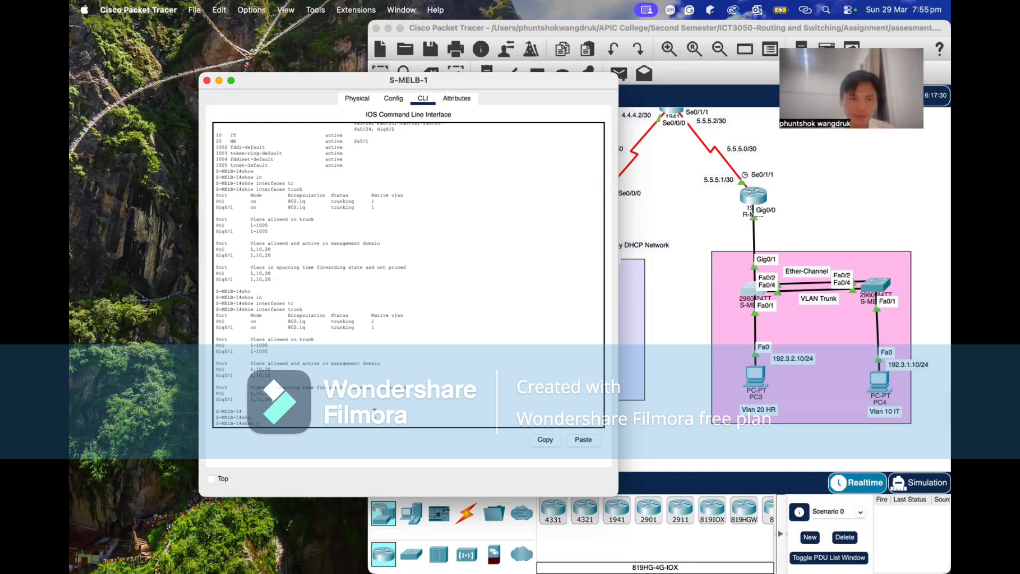
type("e")
key("Tab")
type("su")
key("Tab")
key("Return")
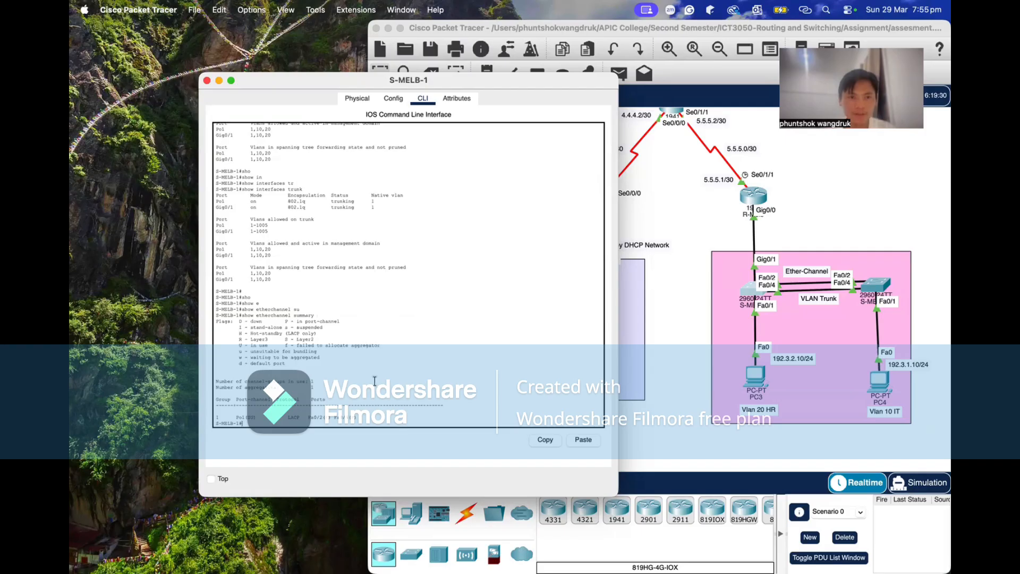
scroll(375, 381, "down", 1)
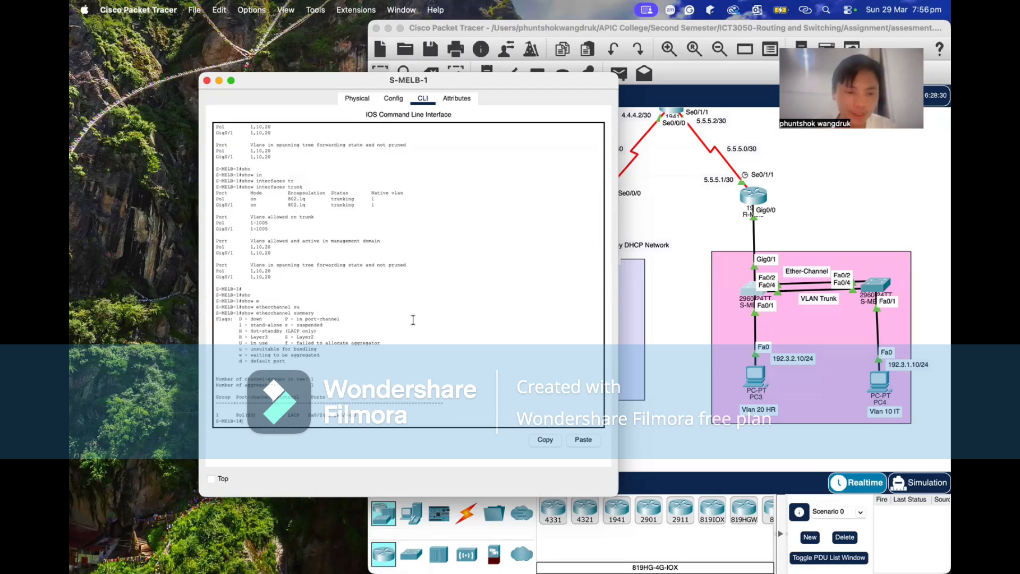
Repeat show etherchannel summary on S-MELB-1 and highlight the Po1 row with its protocol and member ports.
type("sho")
key("Tab")
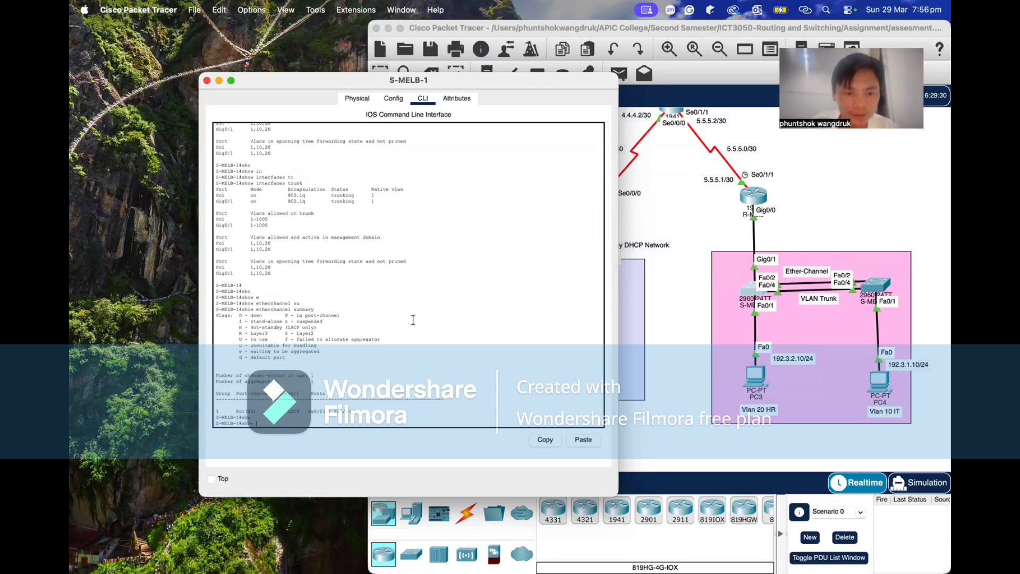
type("et")
key("Tab")
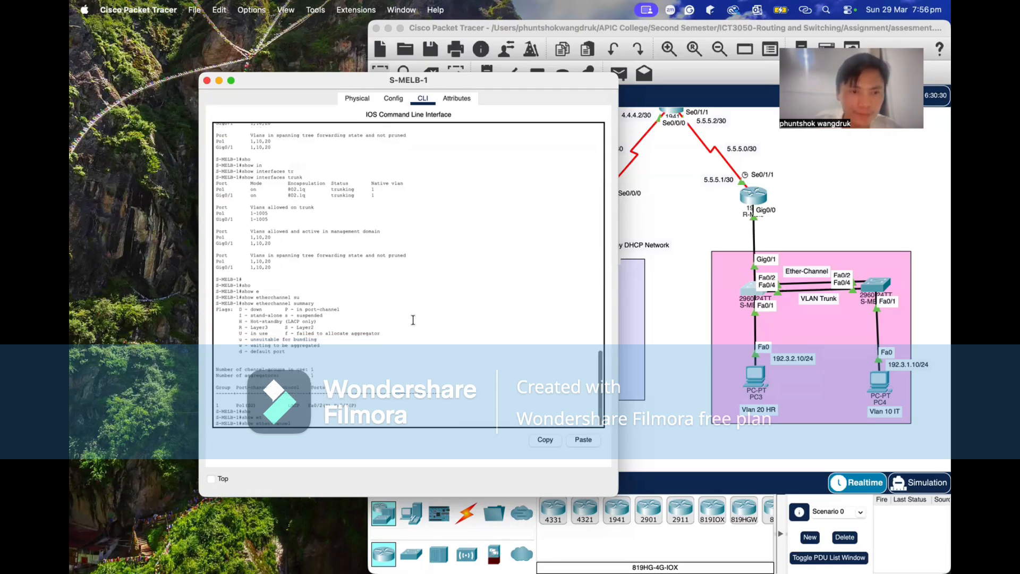
type("su")
key("Tab")
key("Return")
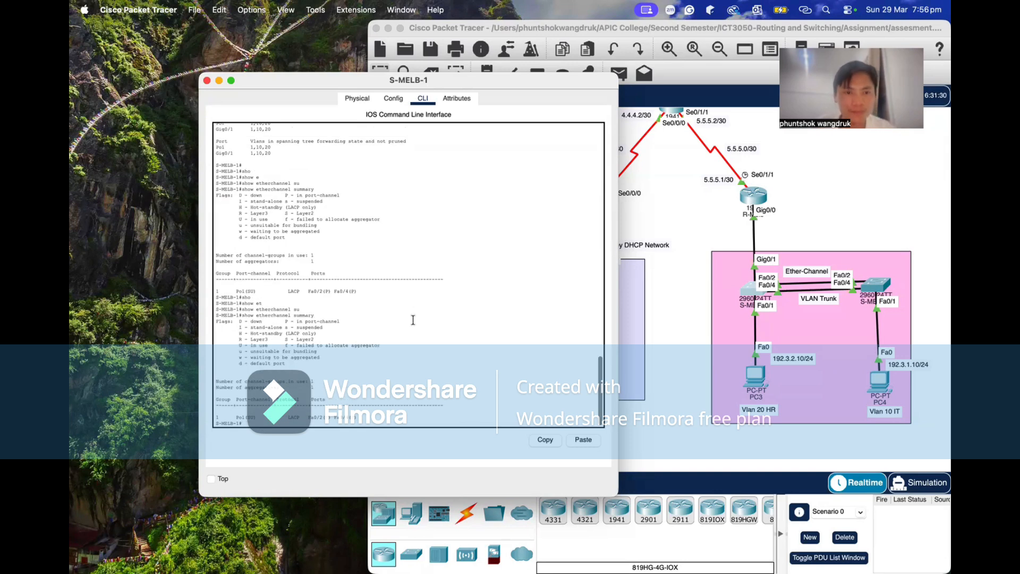
left_click_drag(218, 417, 385, 420)
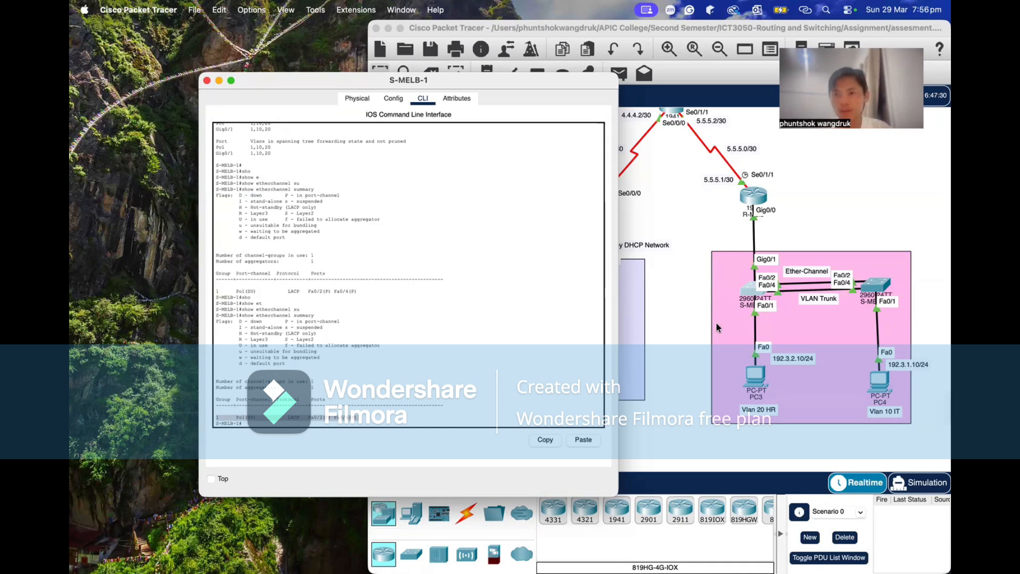
left_click(358, 421)
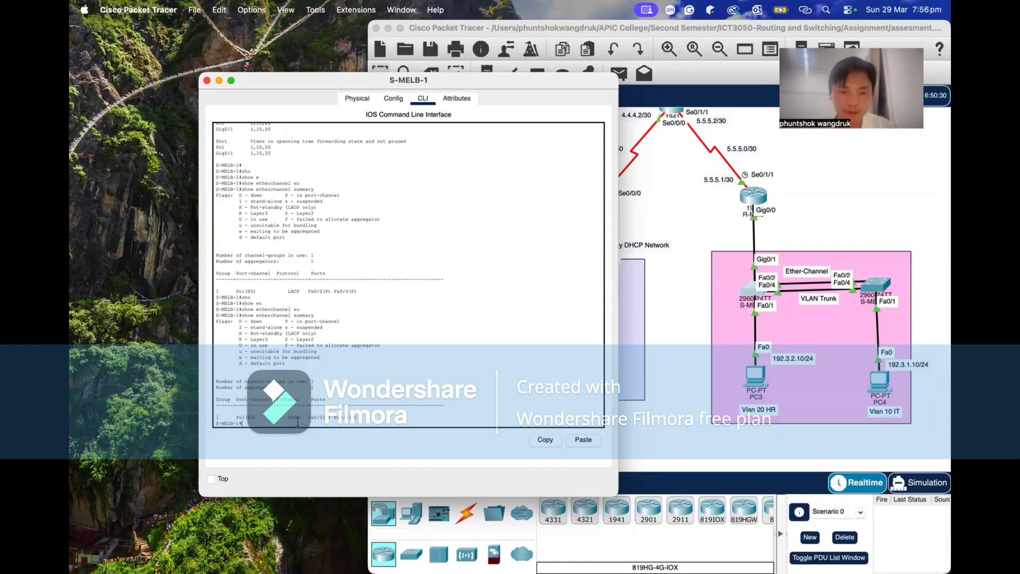
Correct the mistyped show command and display S-MELB-1's EtherChannel summary once more to examine the Ether-Channel link.
type("sh")
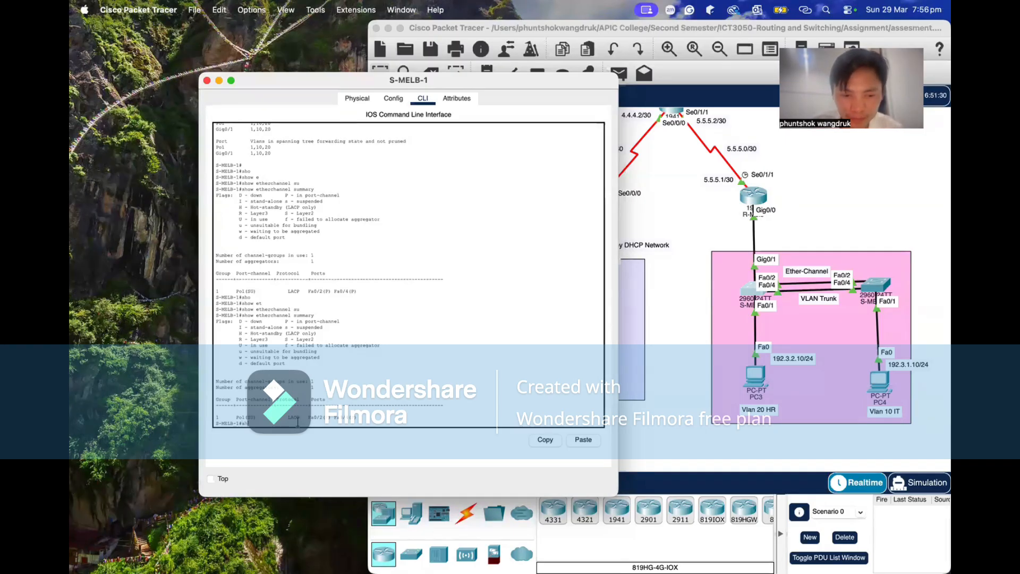
type("ow")
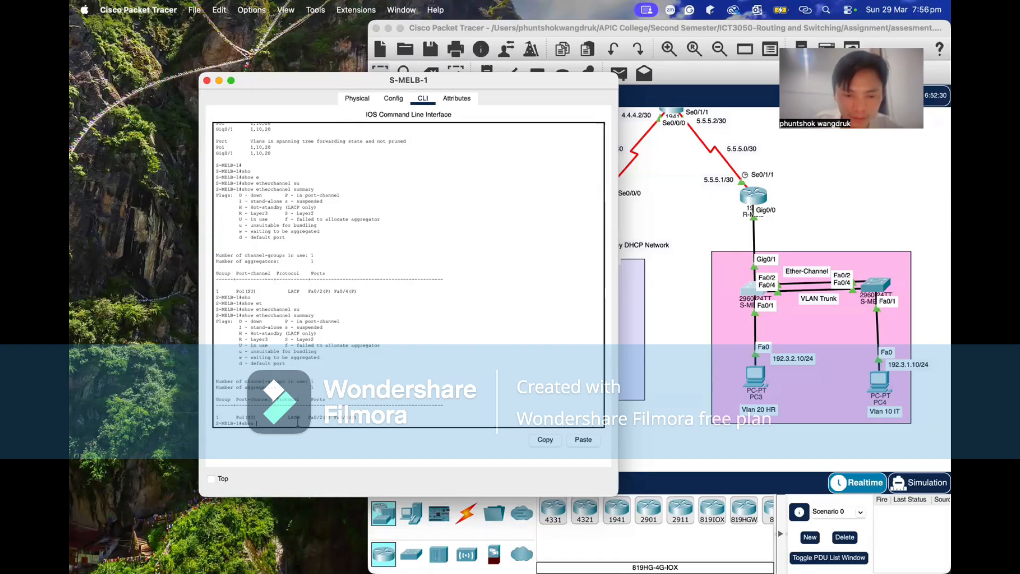
type(" rt")
key("Tab")
key("BackSpace")
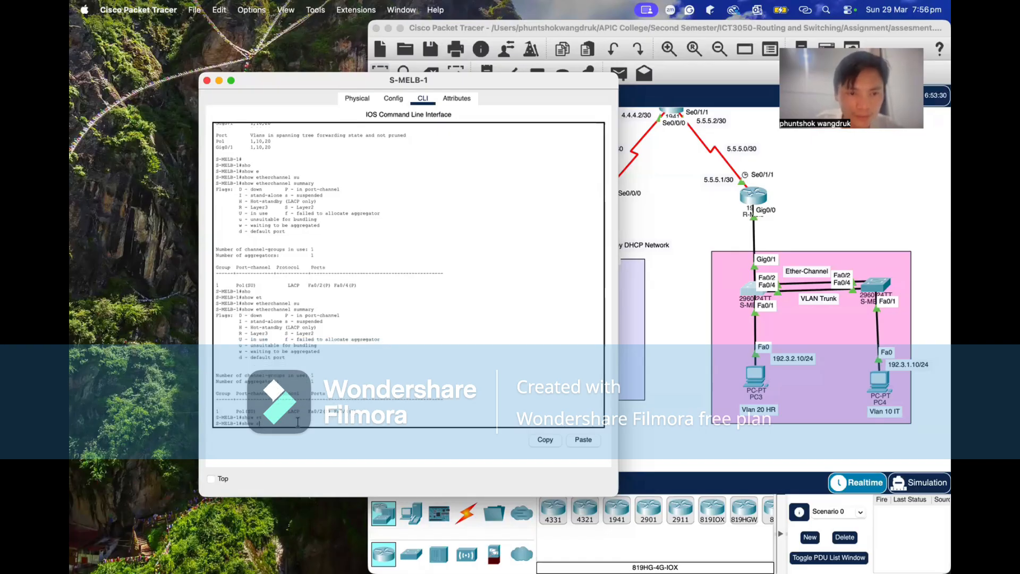
type("et")
key("Tab")
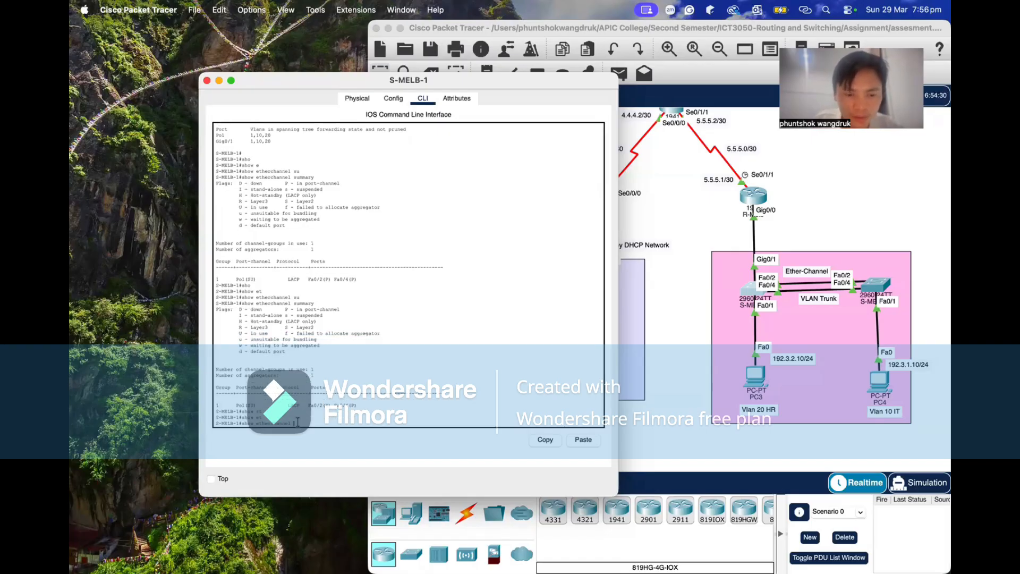
type("summary")
key("Tab")
key("Return")
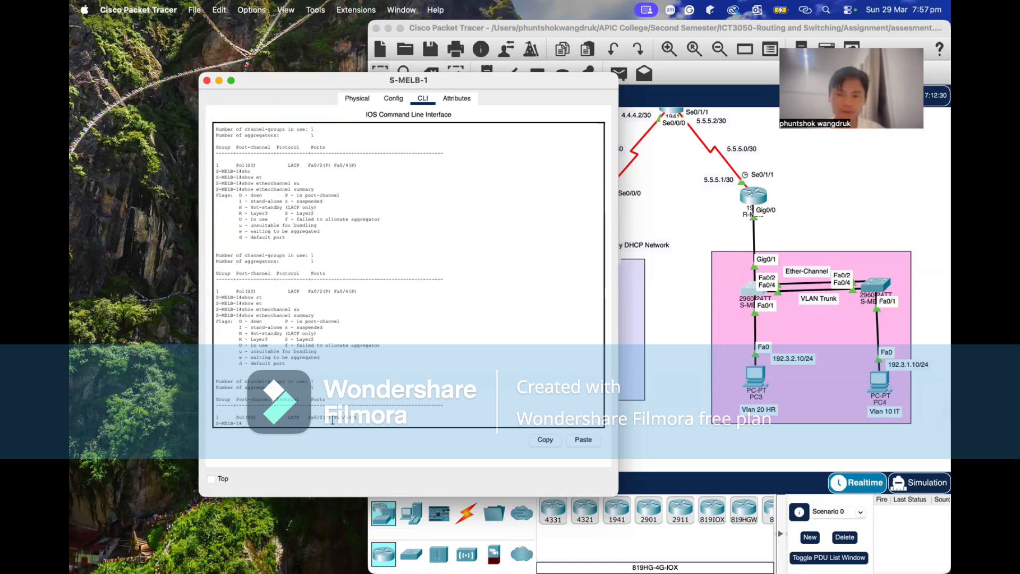
Add blank prompt lines below the earlier output, request S-MELB-1's EtherChannel summary again, and highlight its port-channel entry.
key("Return")
key("Return")
key("Return")
key("Return")
key("Return")
key("Return")
key("Return")
key("Return")
key("Return")
key("Return")
key("Return")
key("Return")
key("Return")
key("Return")
key("Return")
key("Return")
key("Return")
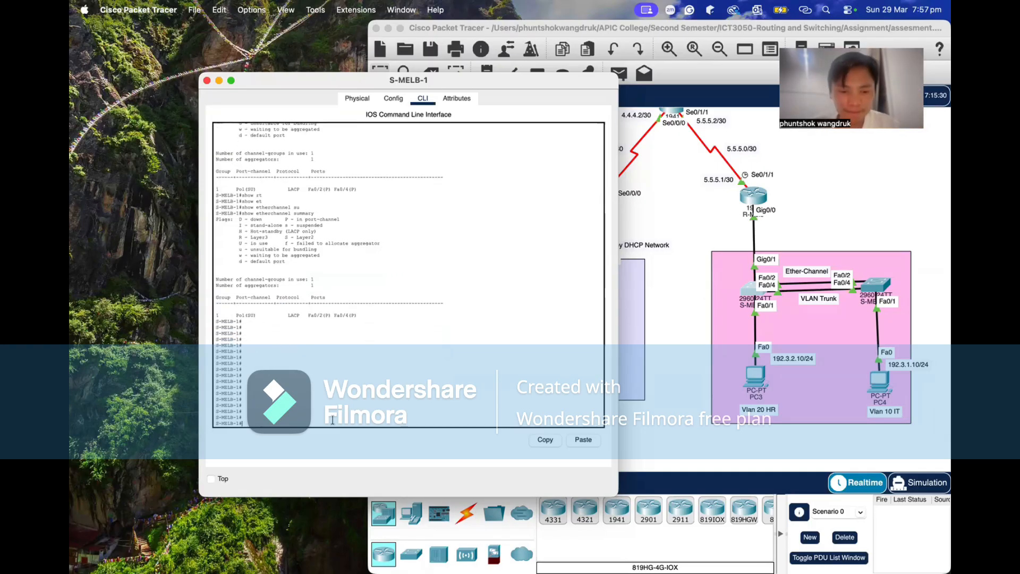
type("sho")
key("Tab")
type("et")
key("Tab")
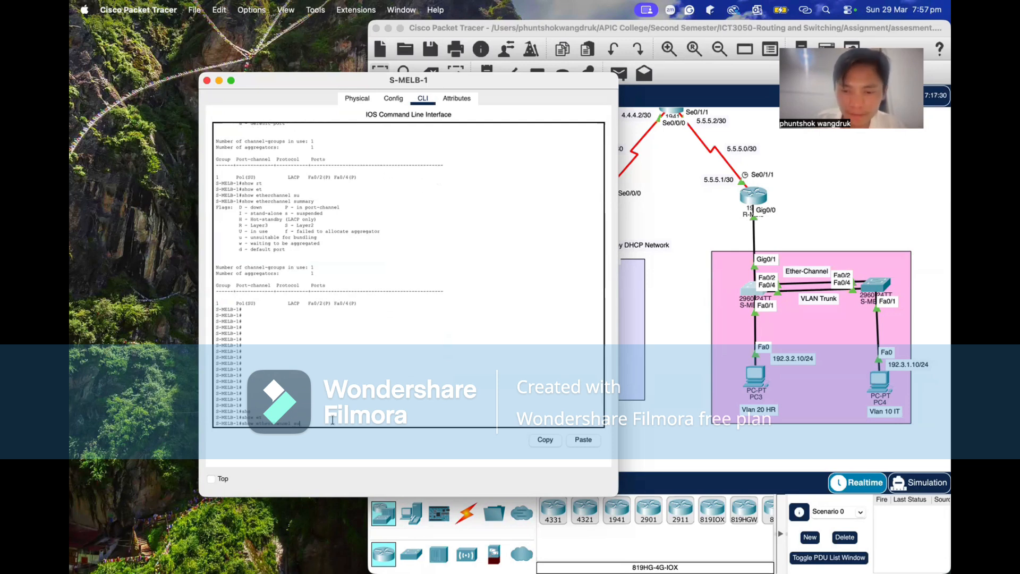
type("su")
key("Return")
triple_click(324, 418)
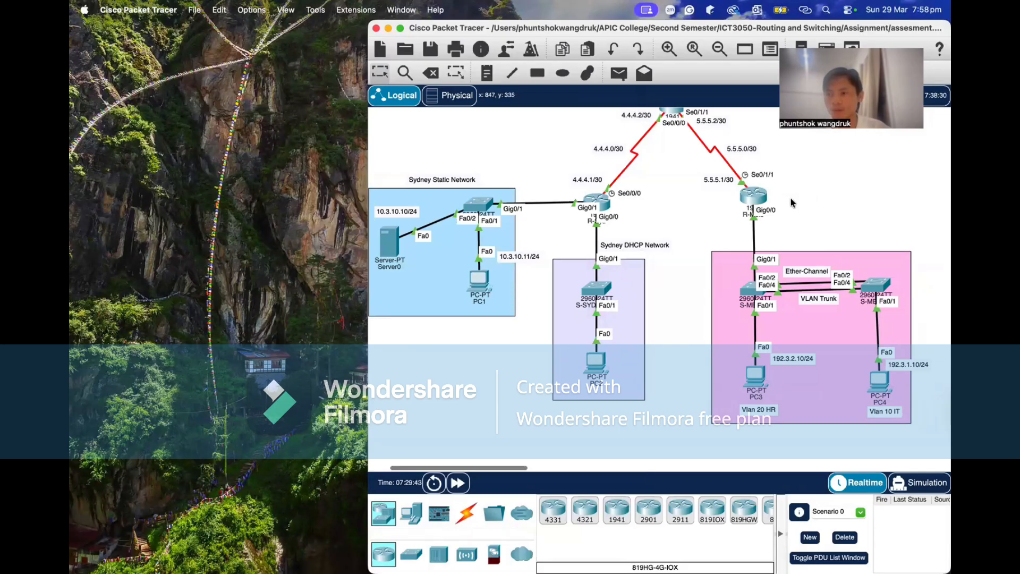
Open R-Melb's command line, enter the console password, and enter privileged mode with the enable password.
left_click(751, 197)
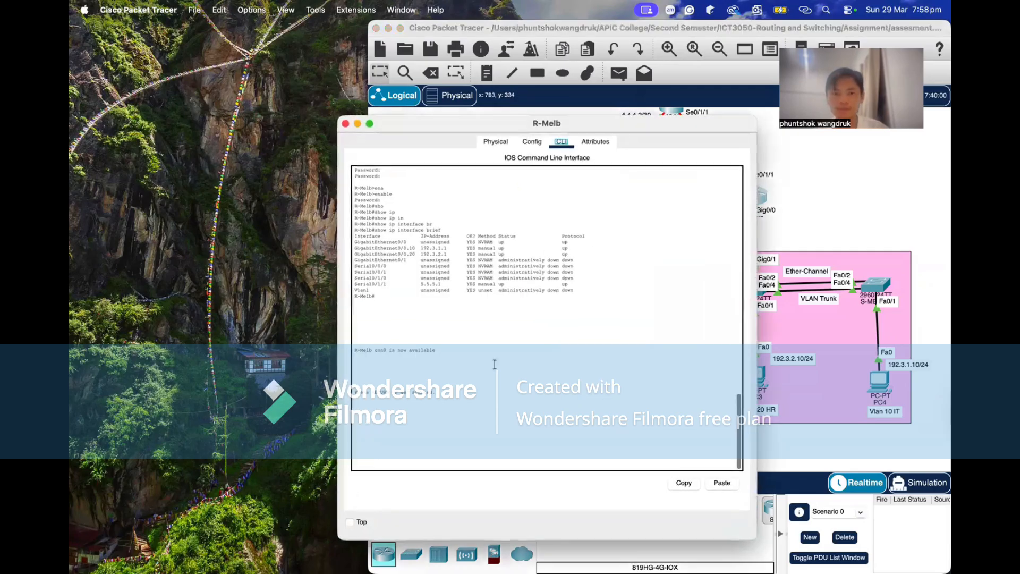
left_click(424, 425)
key("Return")
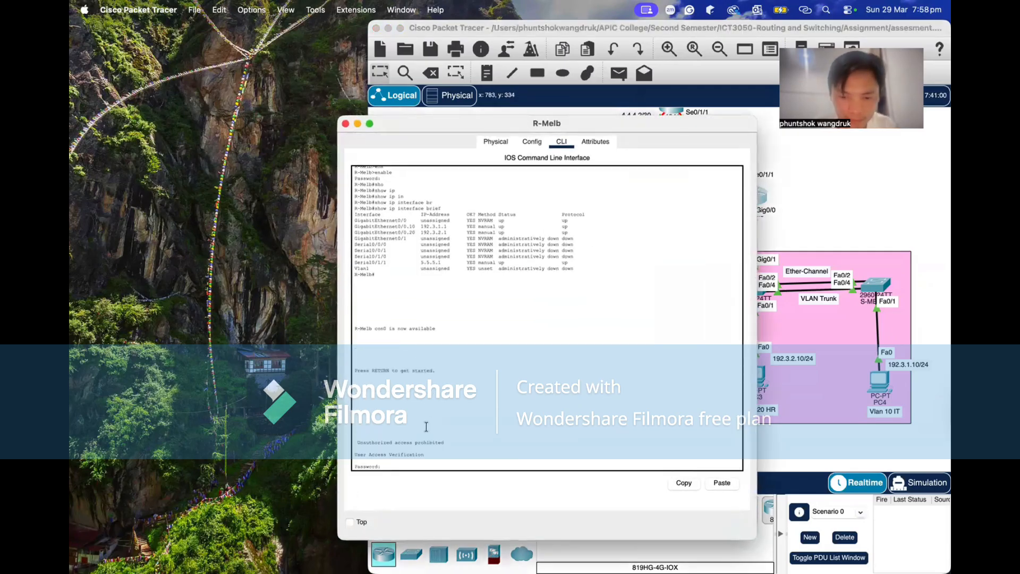
key("Return")
type("enab")
key("Tab")
key("Return")
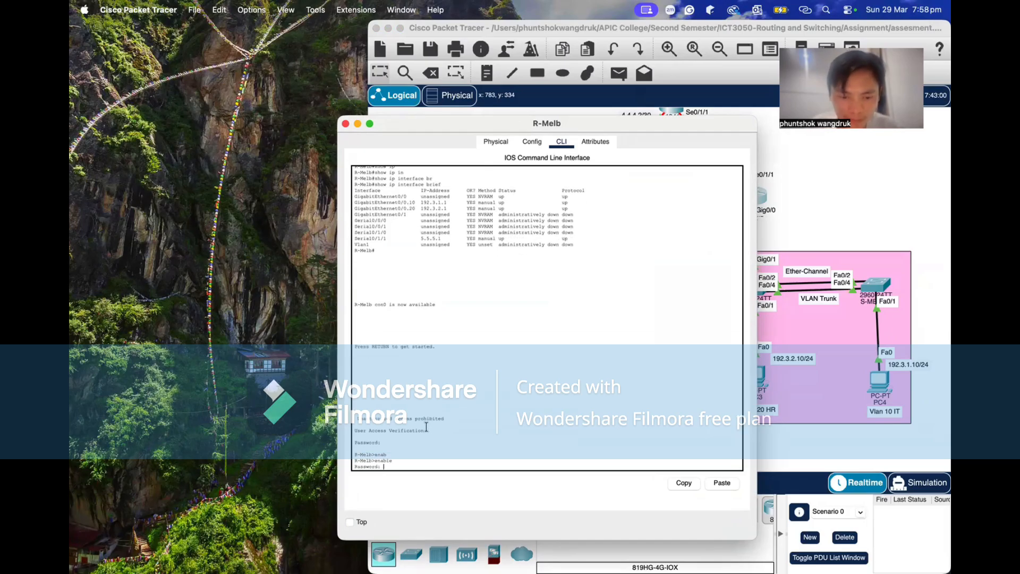
key("Return")
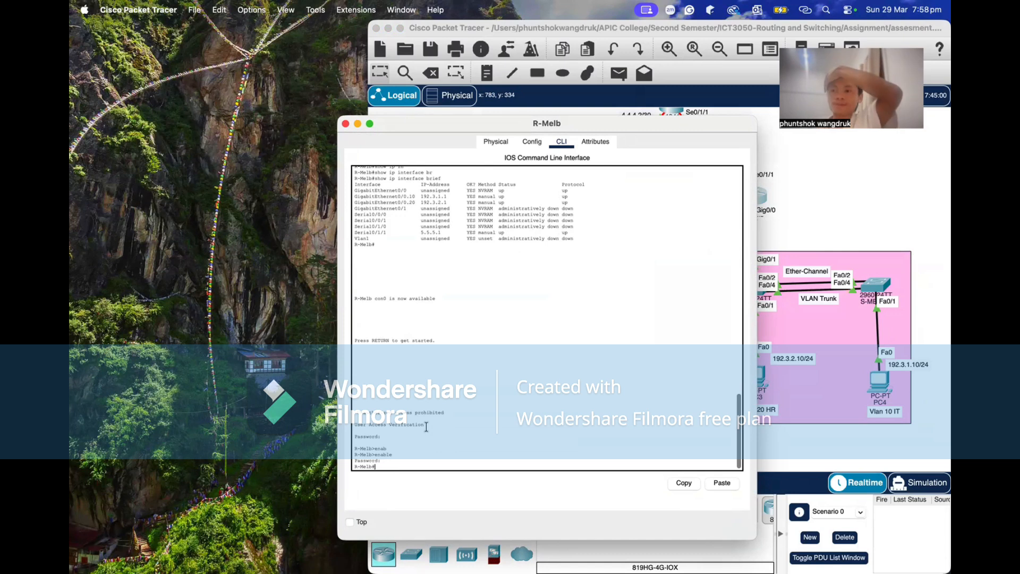
Run show ip interface brief on R-Melb to list the router's interfaces and addresses.
left_click(346, 125)
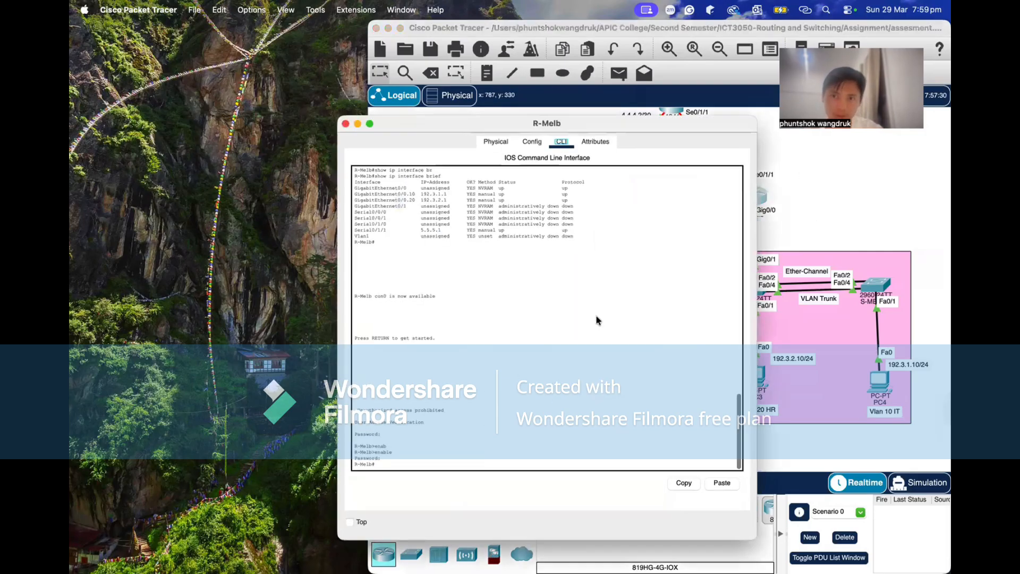
type("sho")
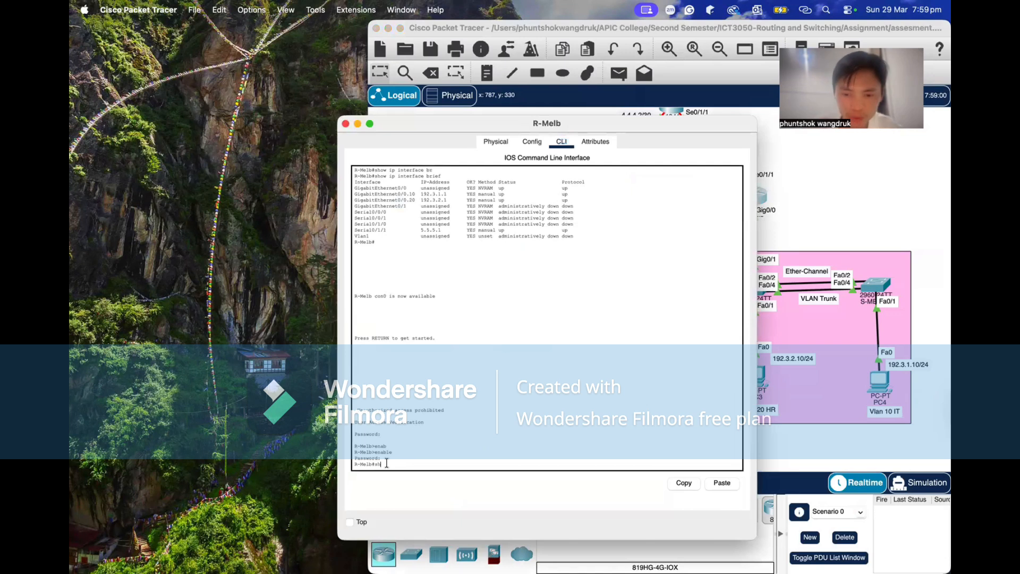
key("Tab")
type("ip in")
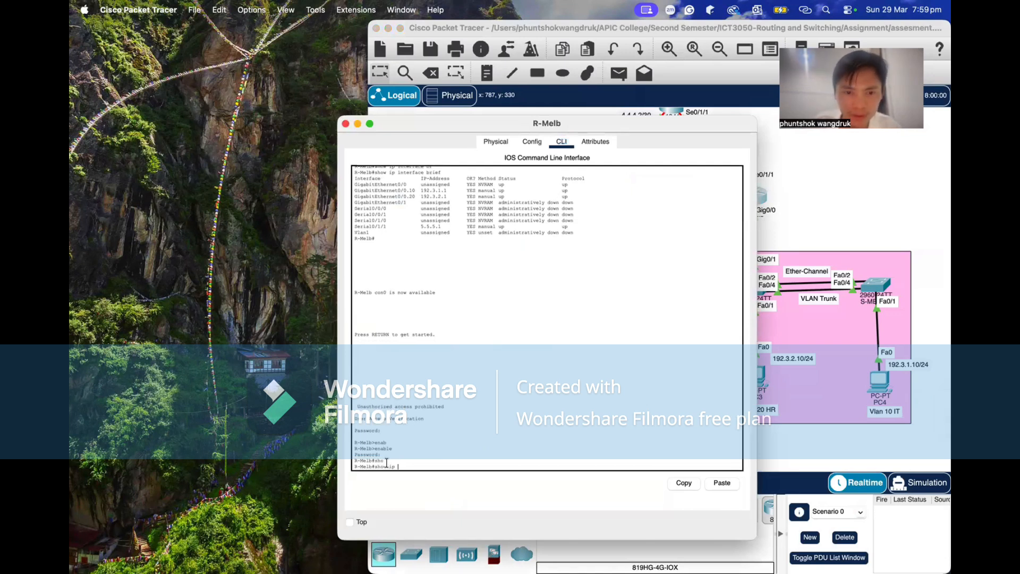
key("Tab")
type("br")
key("Tab")
key("Return")
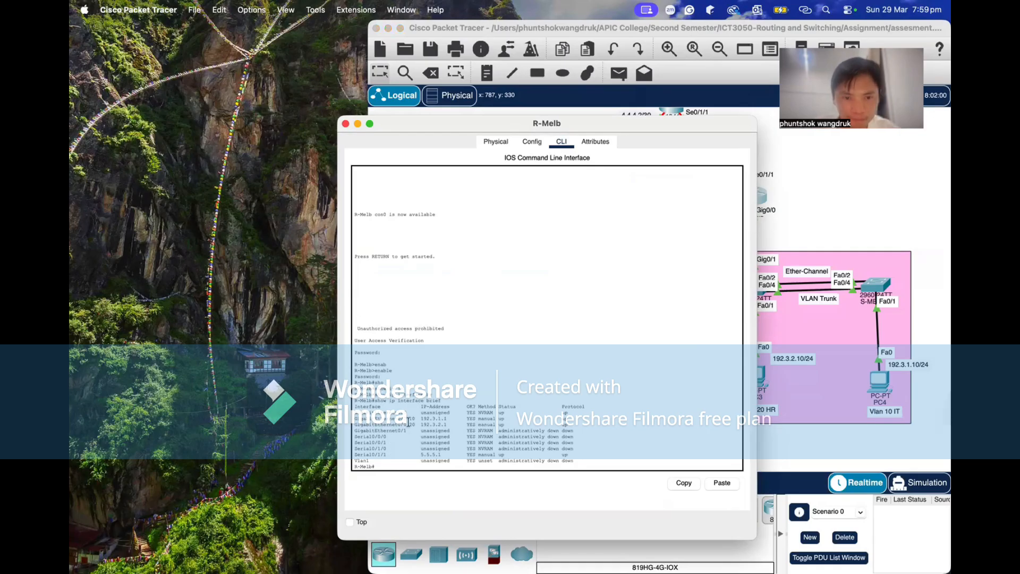
Highlight the GigabitEthernet0/0.10 and GigabitEthernet0/0.20 subinterface rows in the output, and close R-Melb's window.
left_click_drag(355, 420, 579, 425)
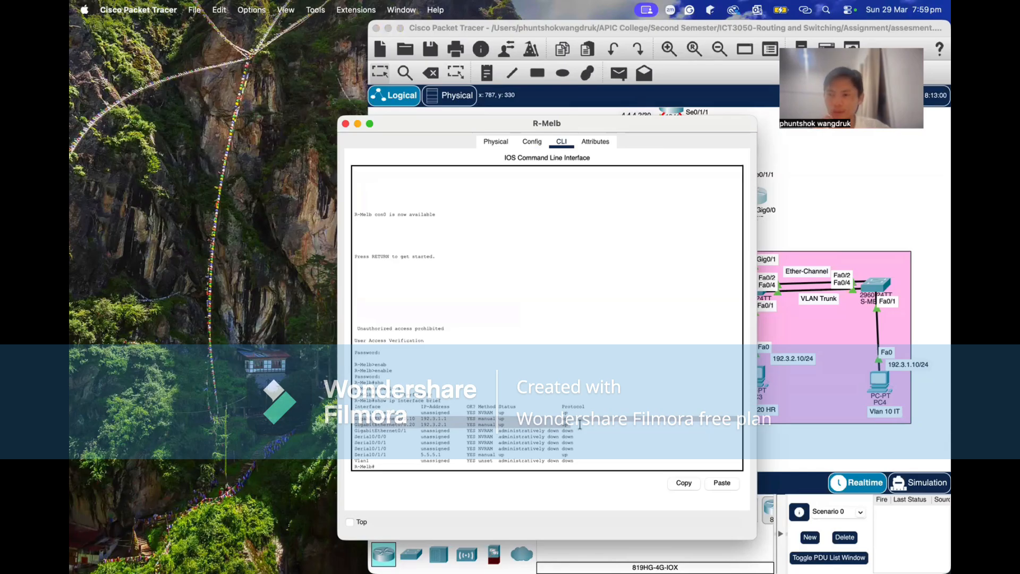
left_click(539, 392)
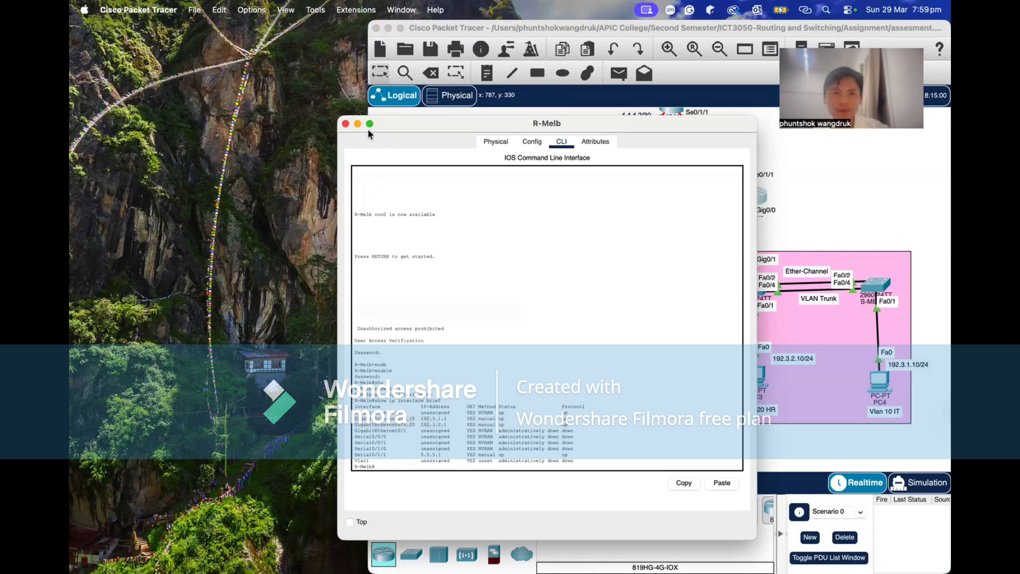
left_click(345, 124)
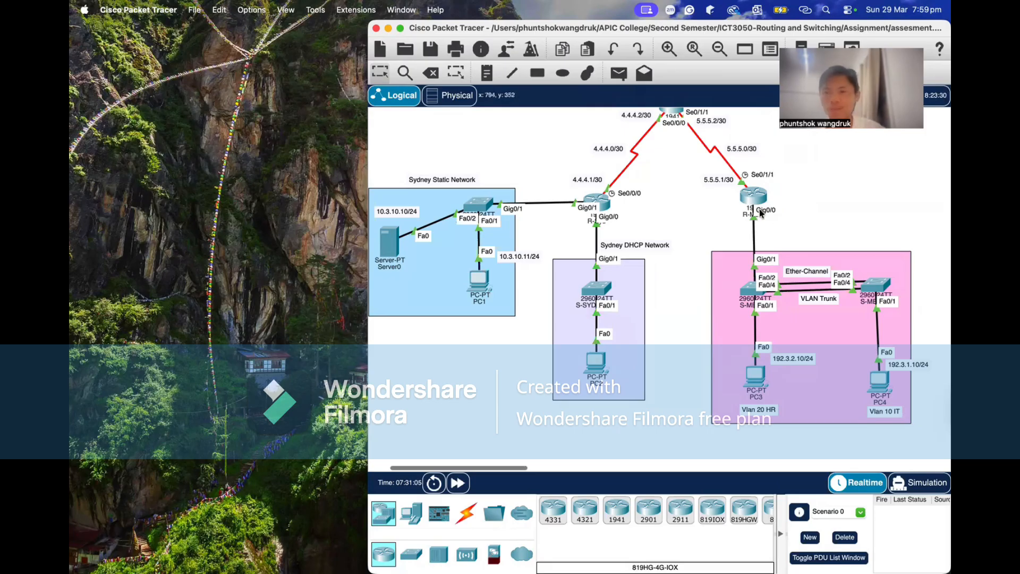
scroll(711, 193, "up", 2)
scroll(712, 198, "right", 2)
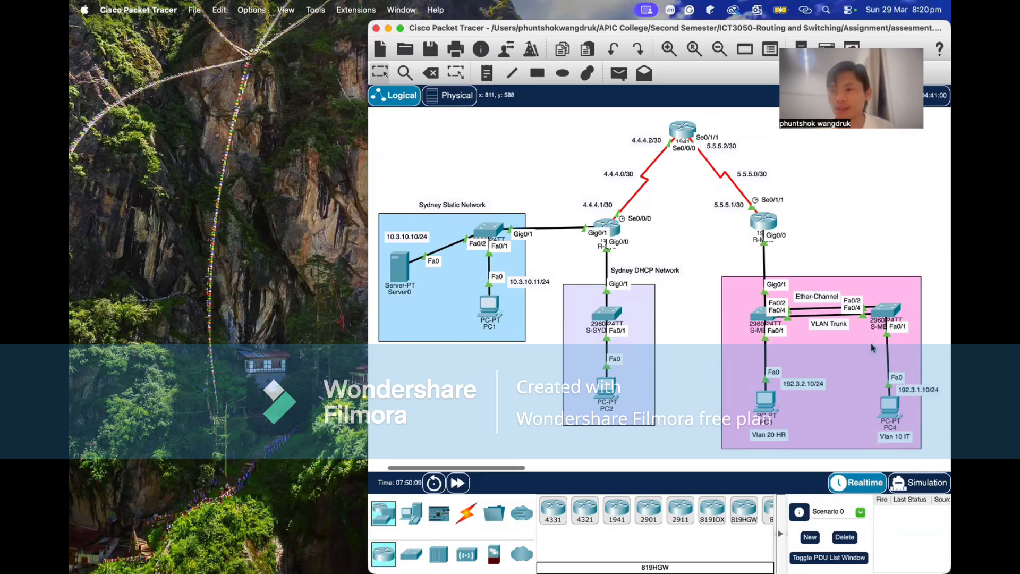
scroll(869, 401, "down", 1)
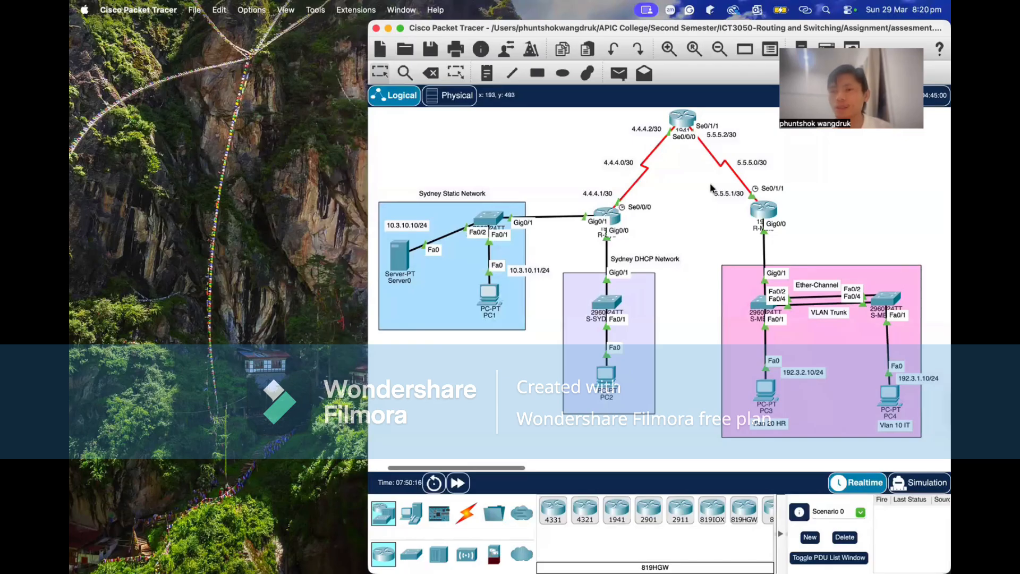
scroll(811, 212, "up", 2)
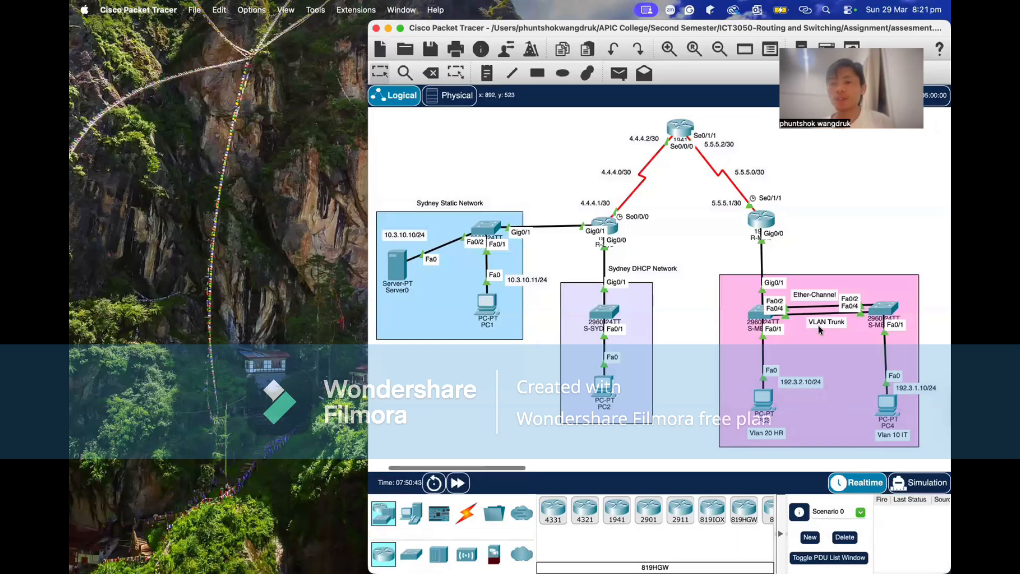
mouse_move(763, 223)
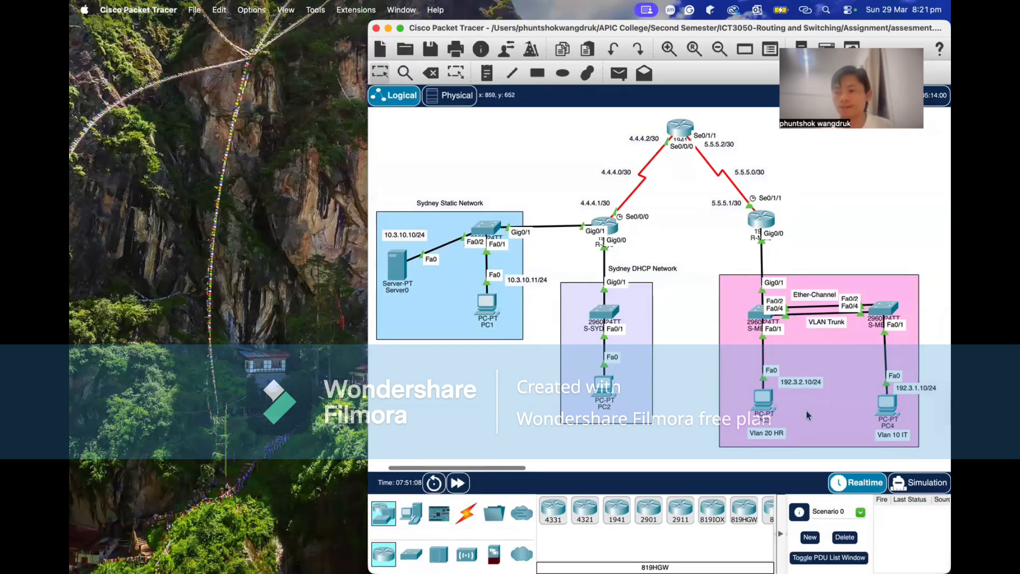
scroll(813, 411, "down", 2)
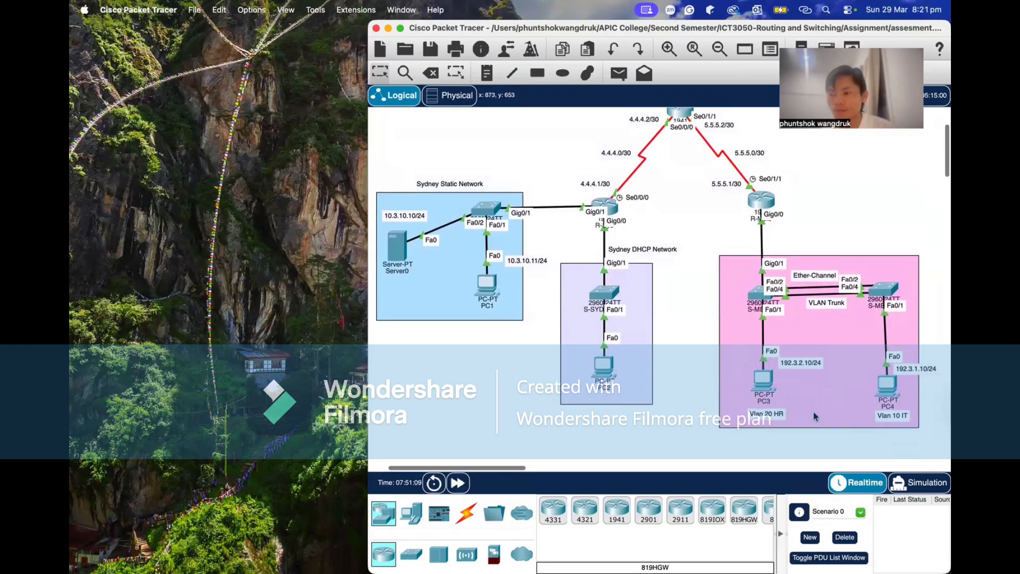
scroll(813, 411, "up", 3)
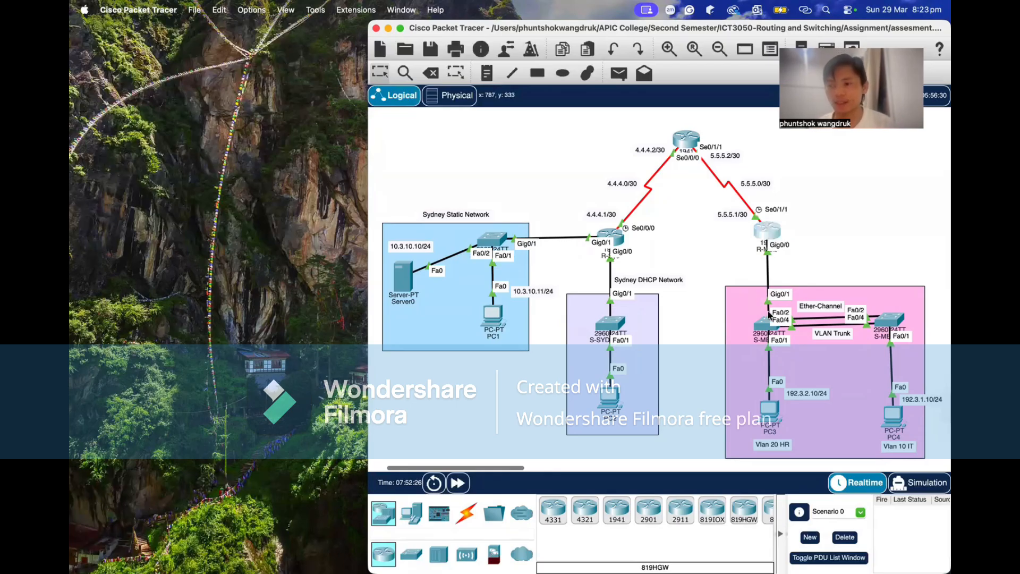
Reopen R-Melb's command line, run show access-lists, and highlight the deny and permit entries of access list 101.
left_click(767, 231)
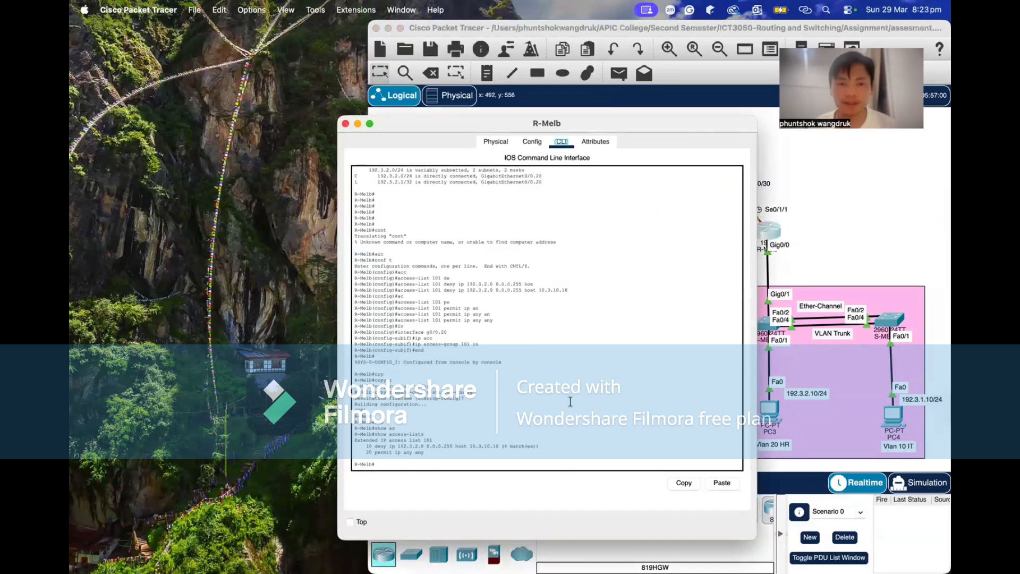
left_click(409, 458)
key("Up")
key("Return")
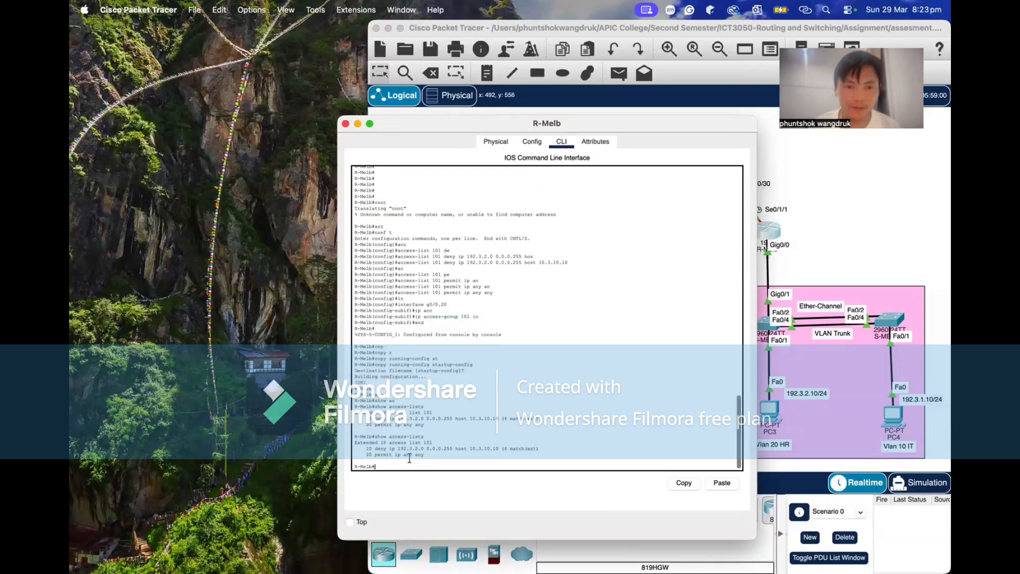
left_click_drag(363, 448, 463, 453)
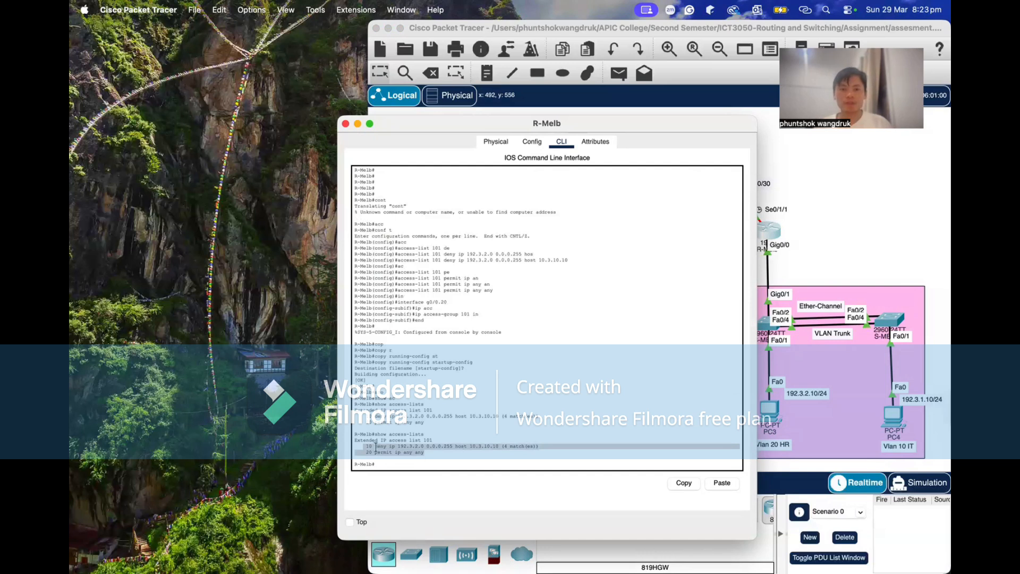
left_click(438, 453)
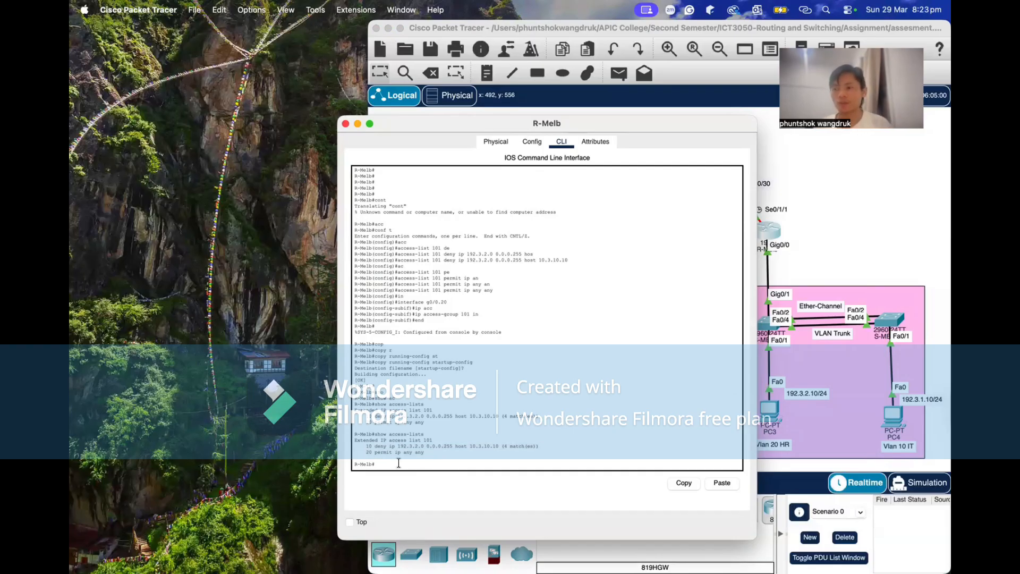
Repeat show access-lists on R-Melb to review access list 101 once more, and close the router's window.
key("Up")
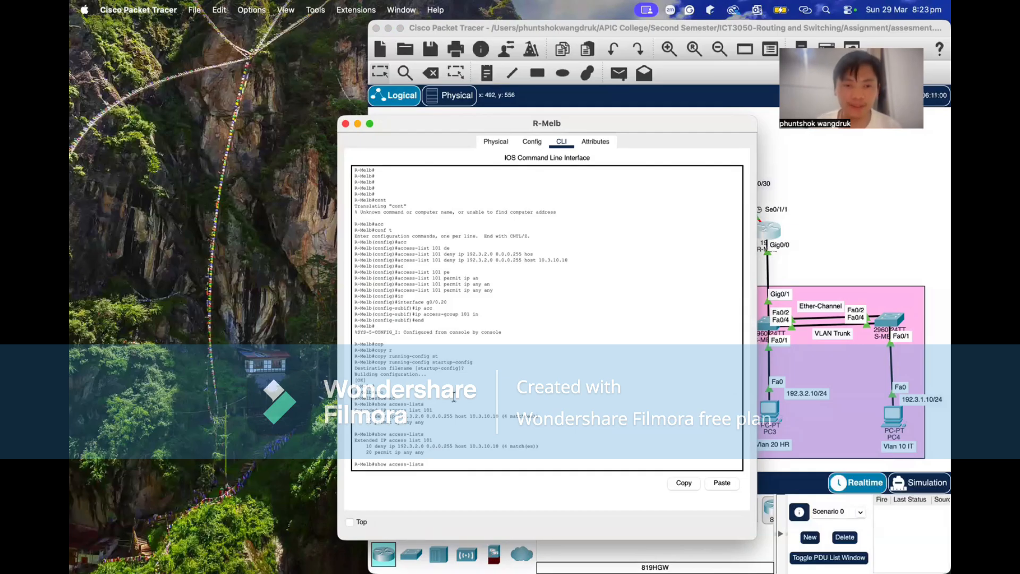
key("Return")
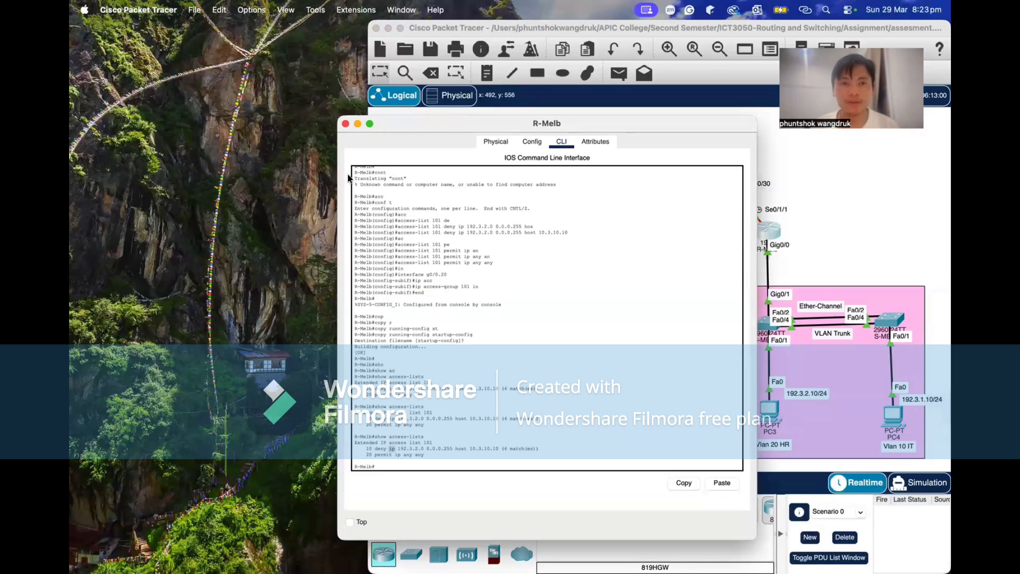
left_click(346, 124)
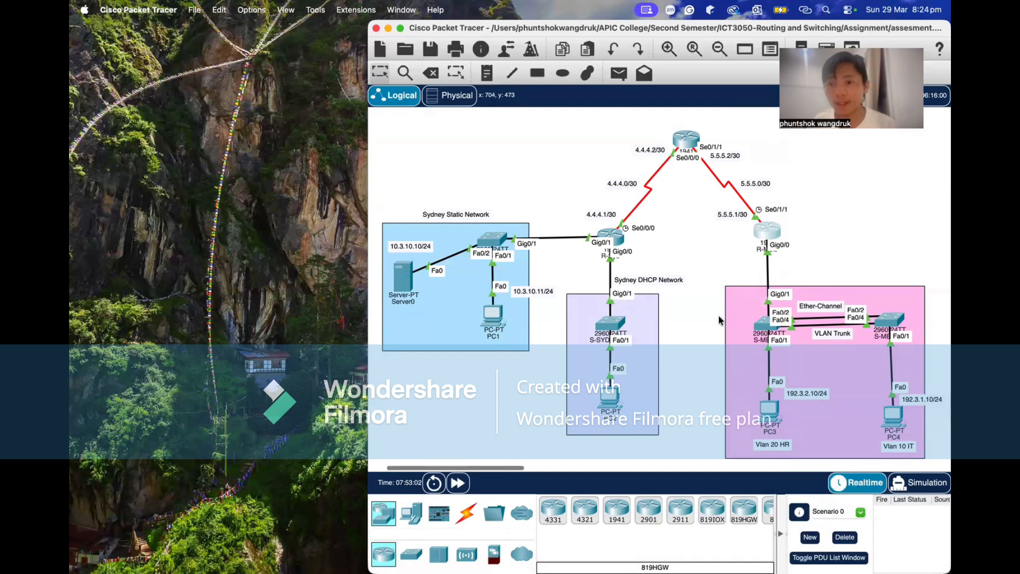
From PC3's Command Prompt, ping the Sydney server at 10.3.10.10 to test the access list, and close PC3's window.
scroll(720, 319, "down", 2)
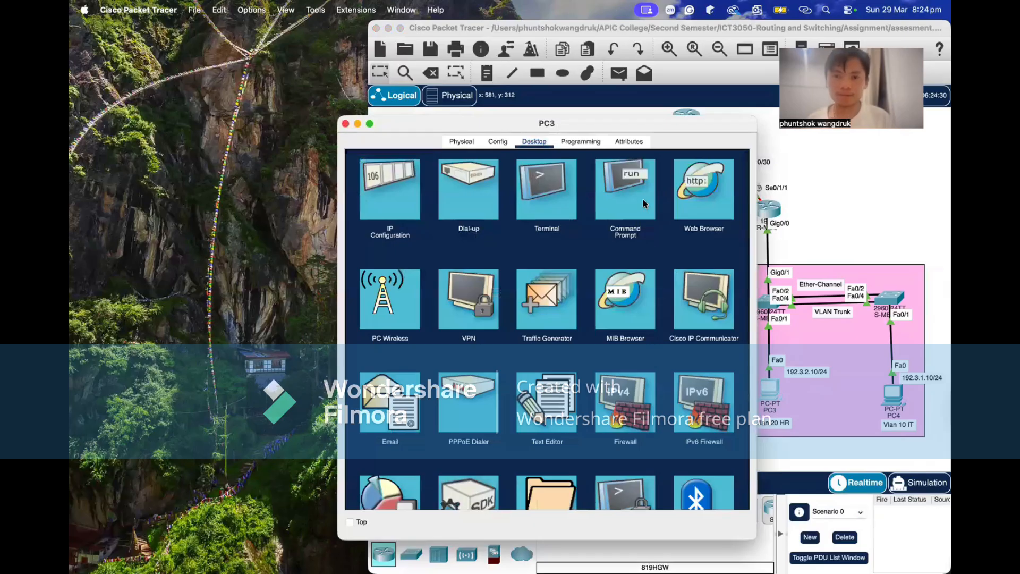
left_click(644, 198)
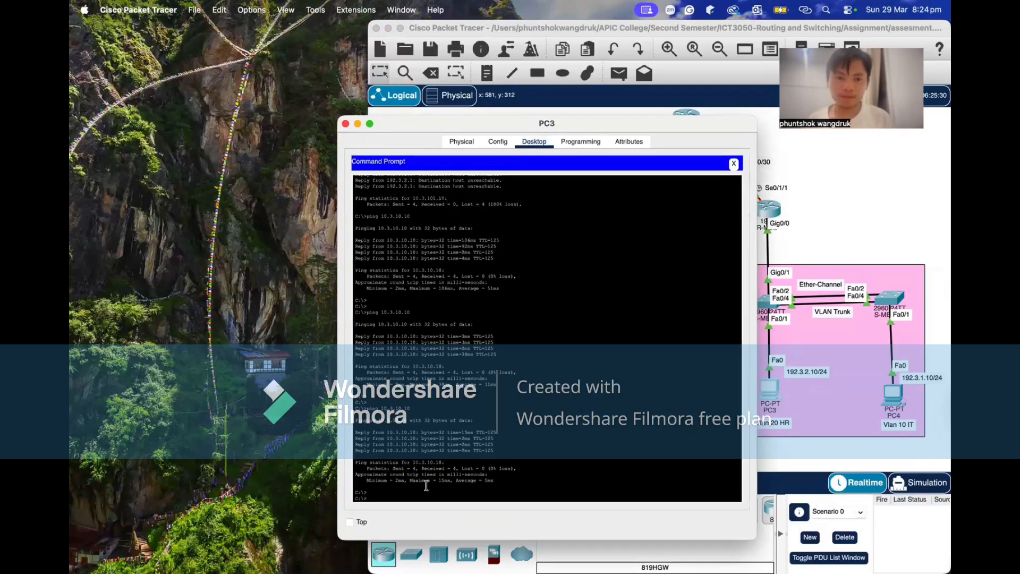
key("Return")
type("ping 10.3.10.10")
key("Return")
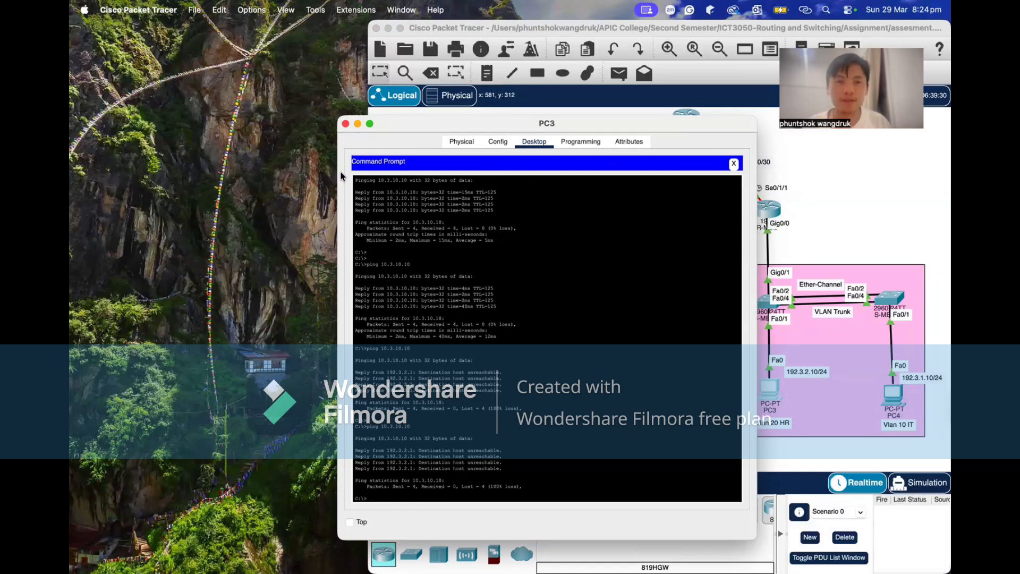
left_click(346, 124)
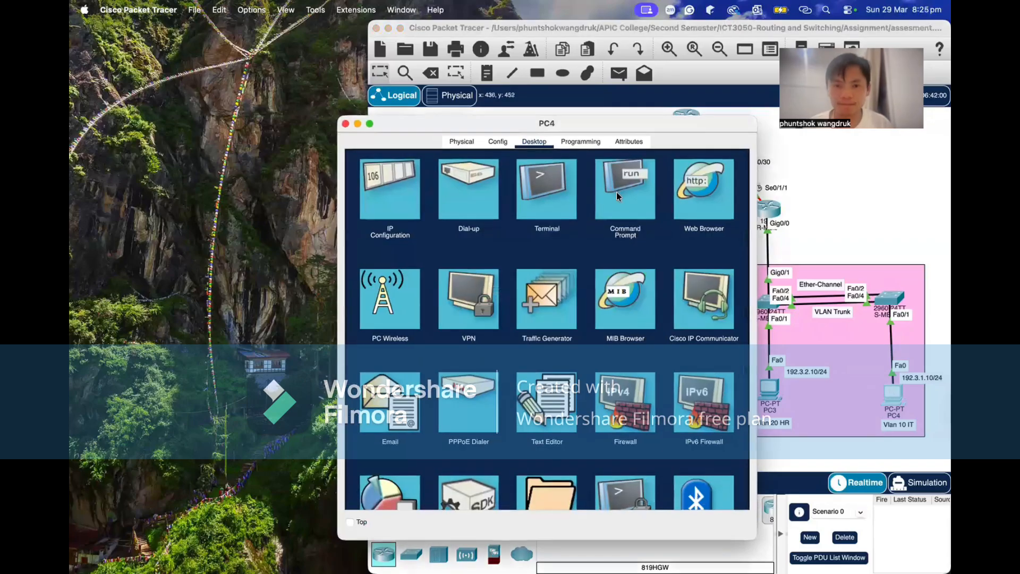
Ping the Sydney server at 10.3.10.10 from PC4's Command Prompt to test VLAN 10's access.
left_click(617, 193)
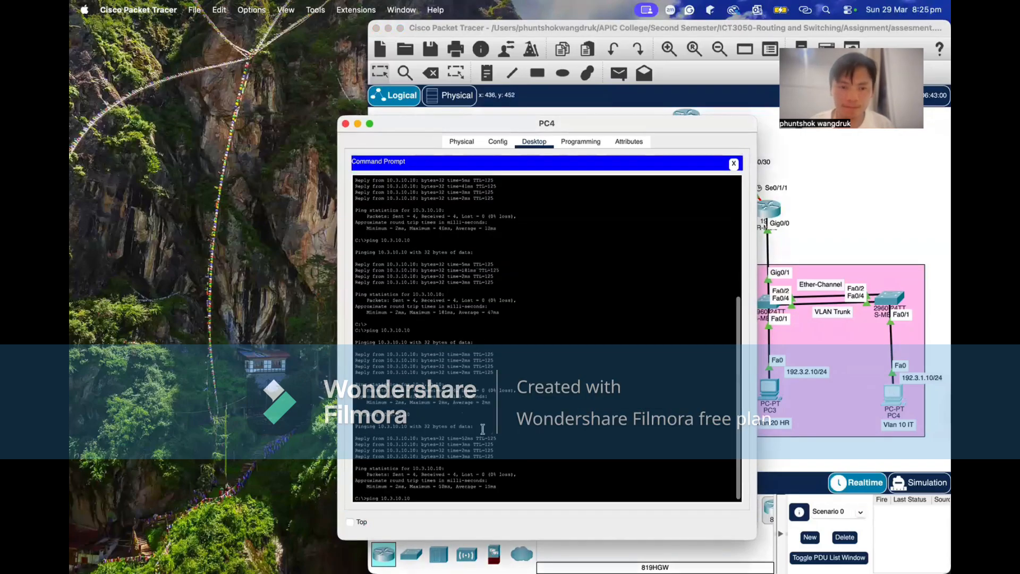
key("Return")
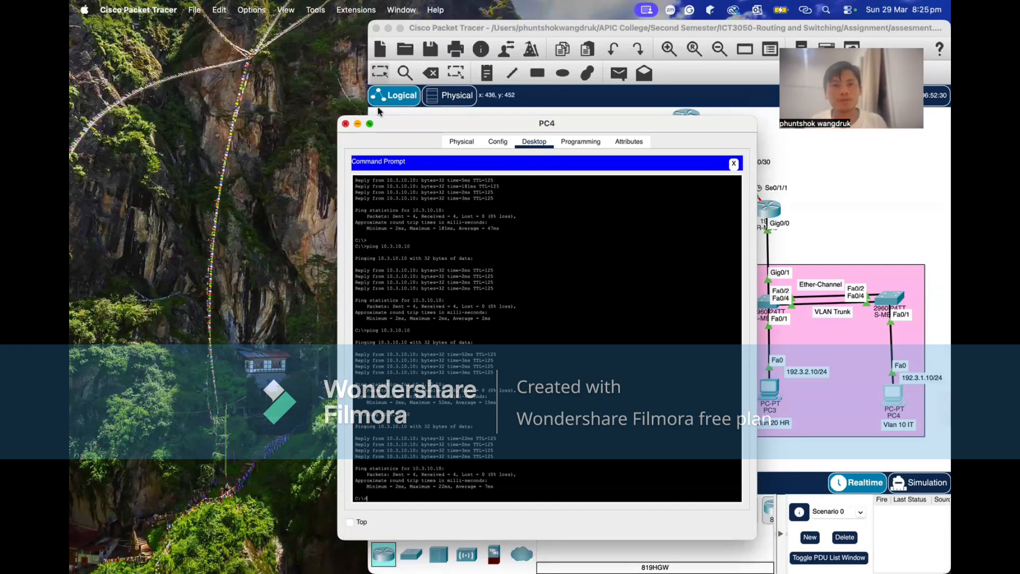
Bring the main topology window to the front and make it full screen to present the whole Sydney–Melbourne network.
left_click(403, 28)
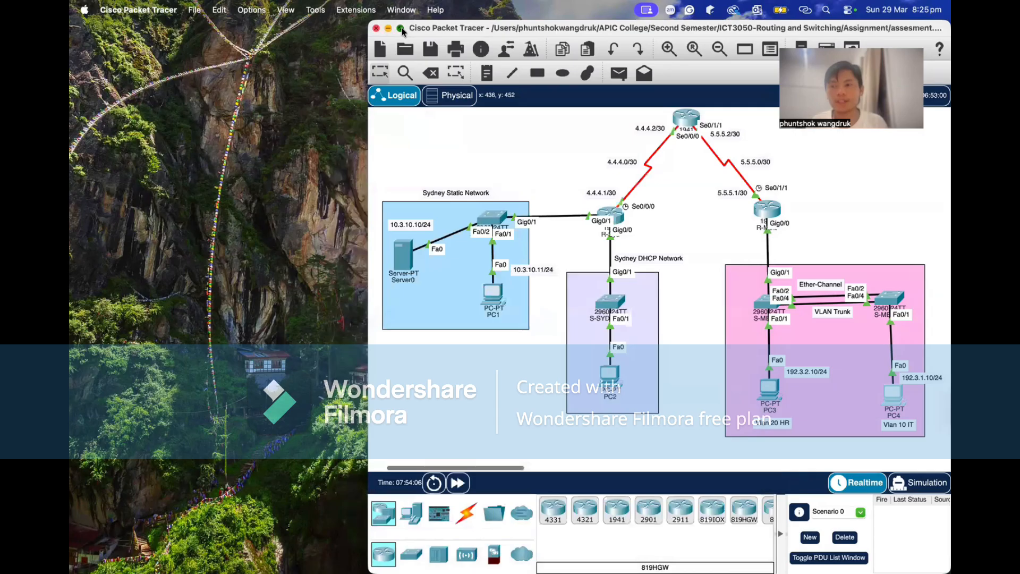
left_click(401, 28)
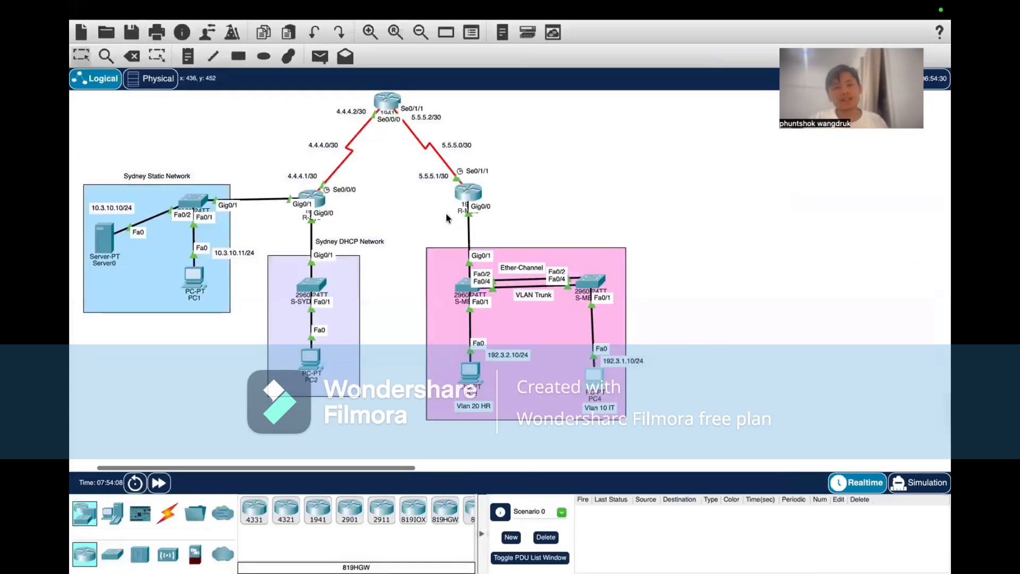
scroll(475, 271, "left", 3)
scroll(474, 271, "up", 1)
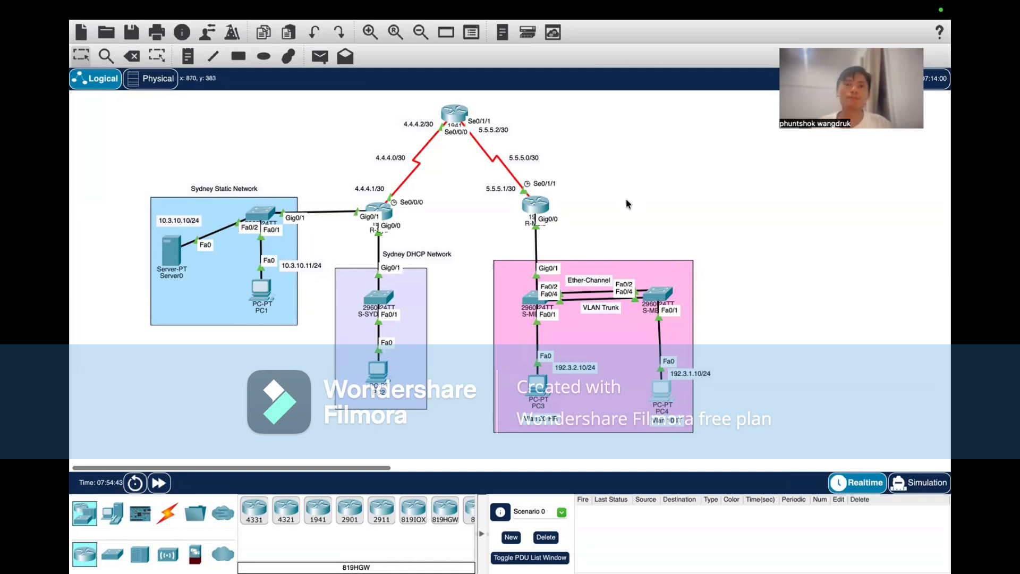
scroll(626, 199, "up", 1)
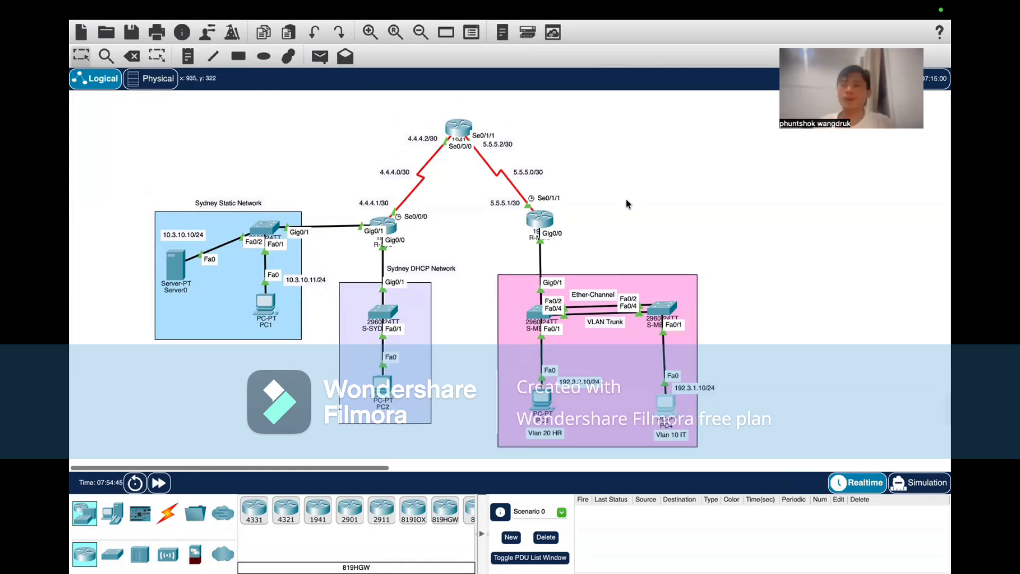